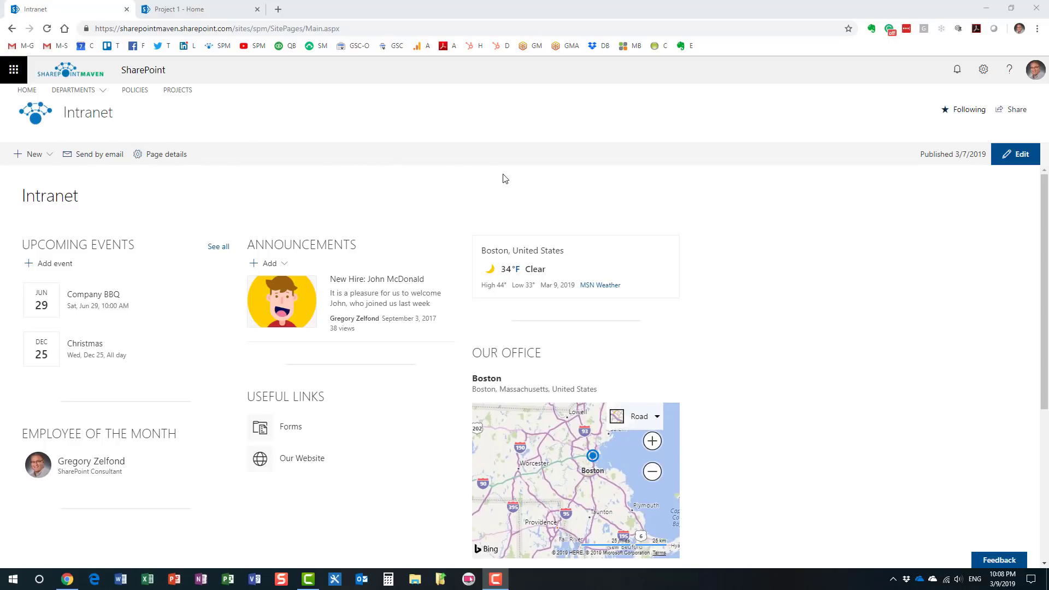
Open the Sales department site from the intranet and look over its home page.
click(80, 90)
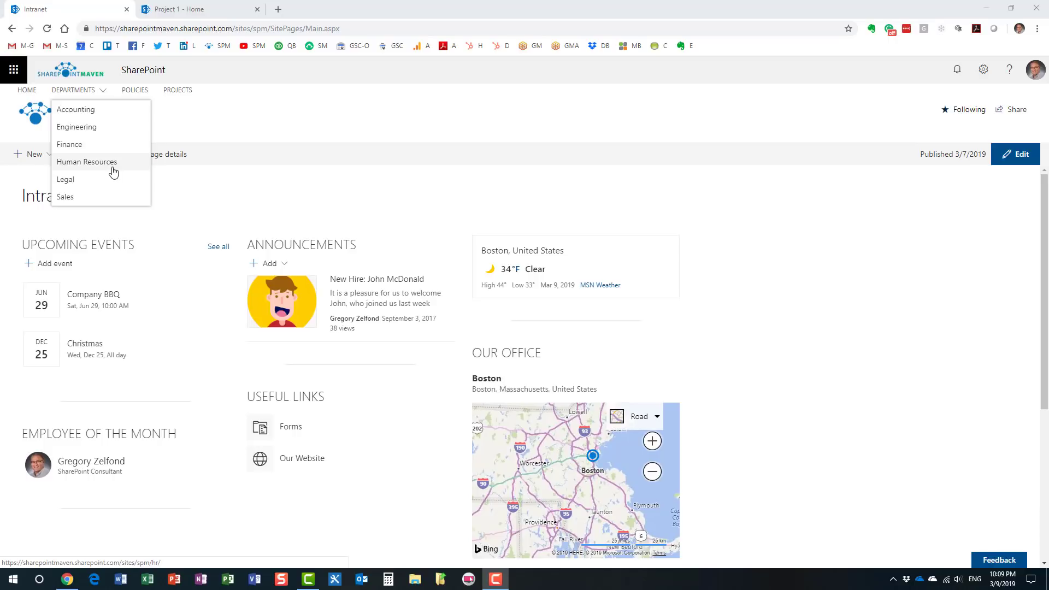
click(113, 201)
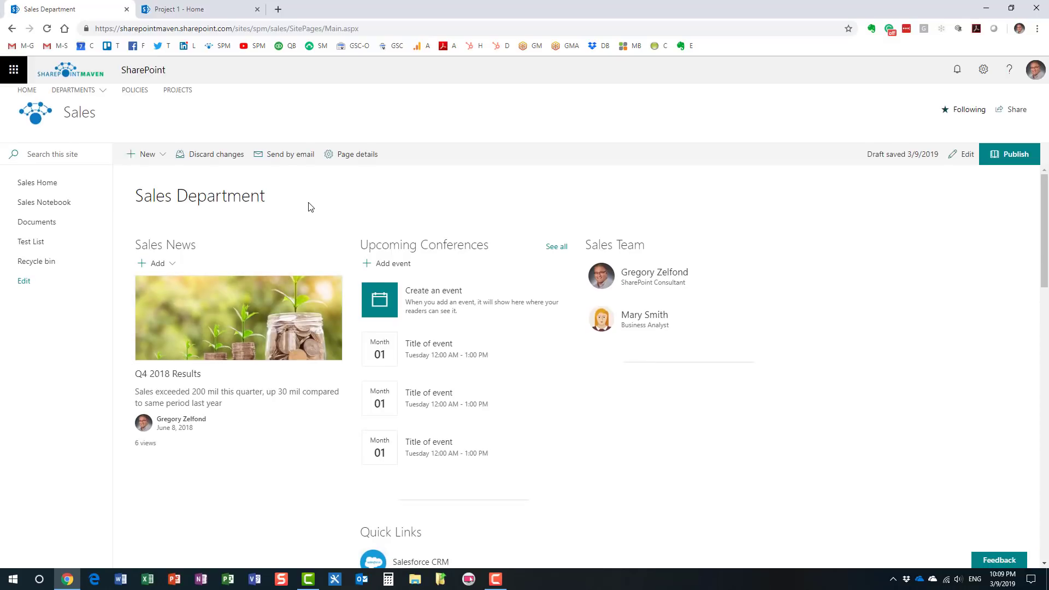
scroll(403, 319, down, 3)
scroll(407, 317, up, 2)
scroll(405, 317, up, 1)
Visit the Human Resources department site and return to the Sales department site.
mouse_move(92, 96)
click(95, 163)
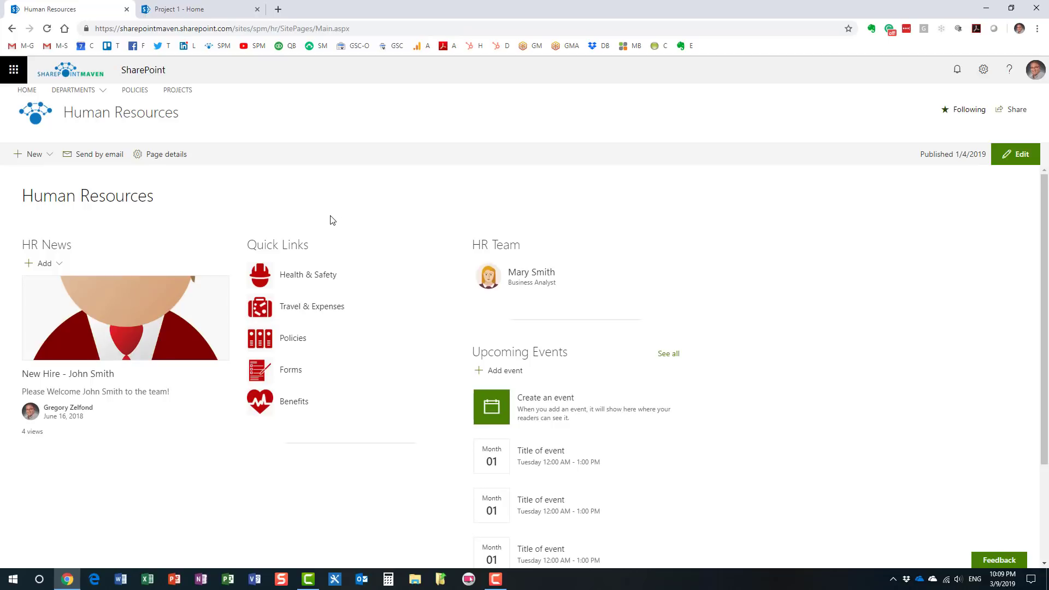
mouse_move(89, 94)
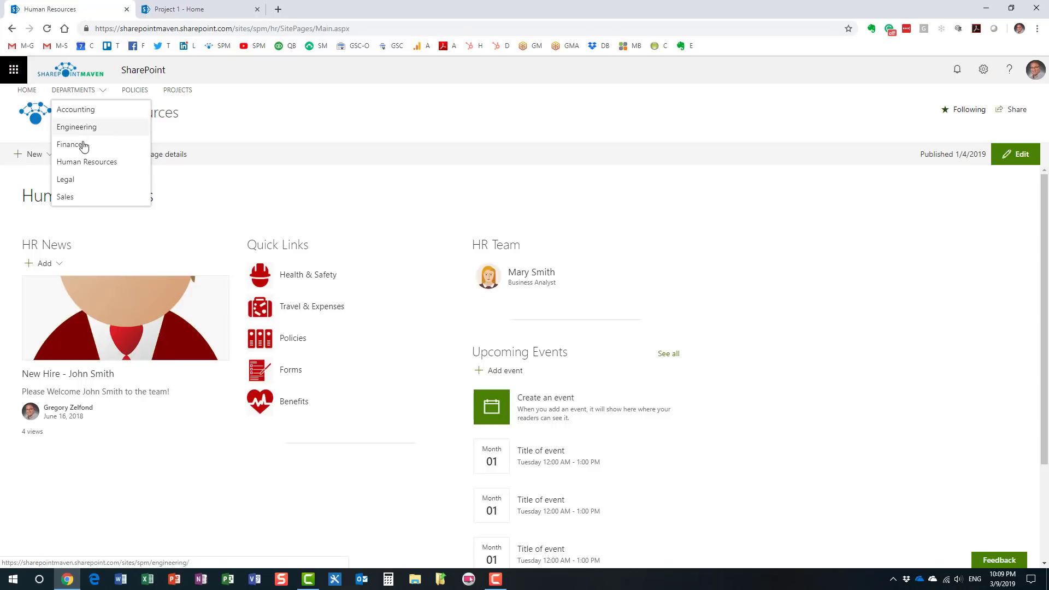
click(123, 197)
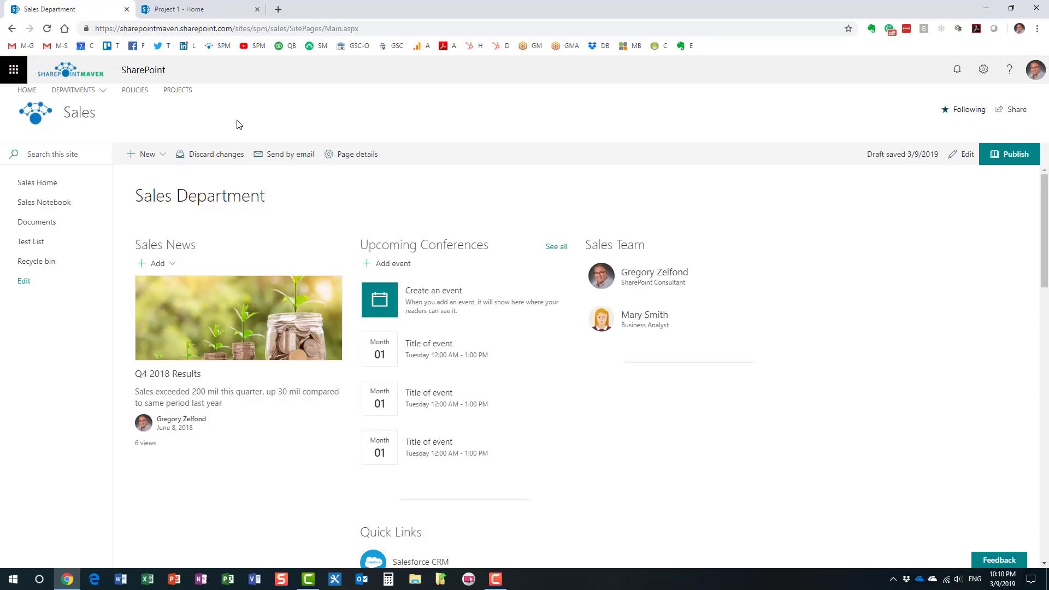
View the Client Share folder in the Sales document library and return to the Sales home page.
click(39, 222)
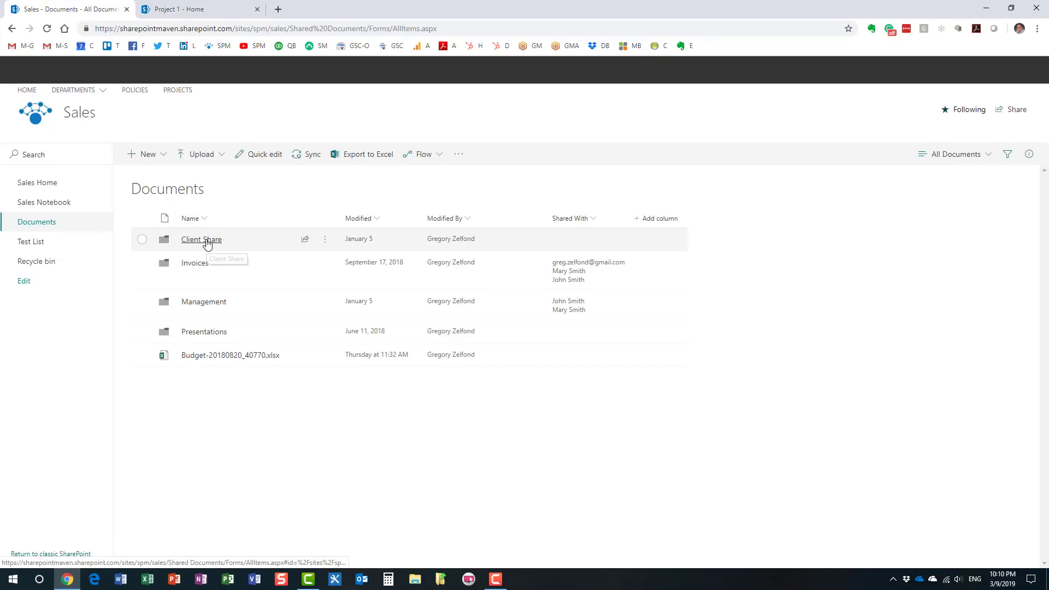
click(206, 240)
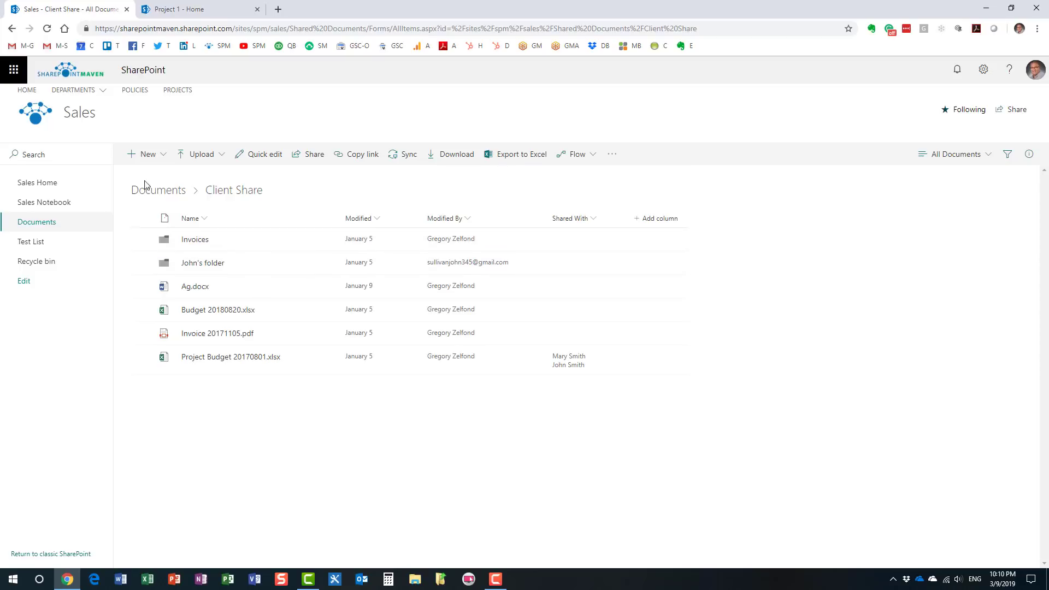
click(41, 186)
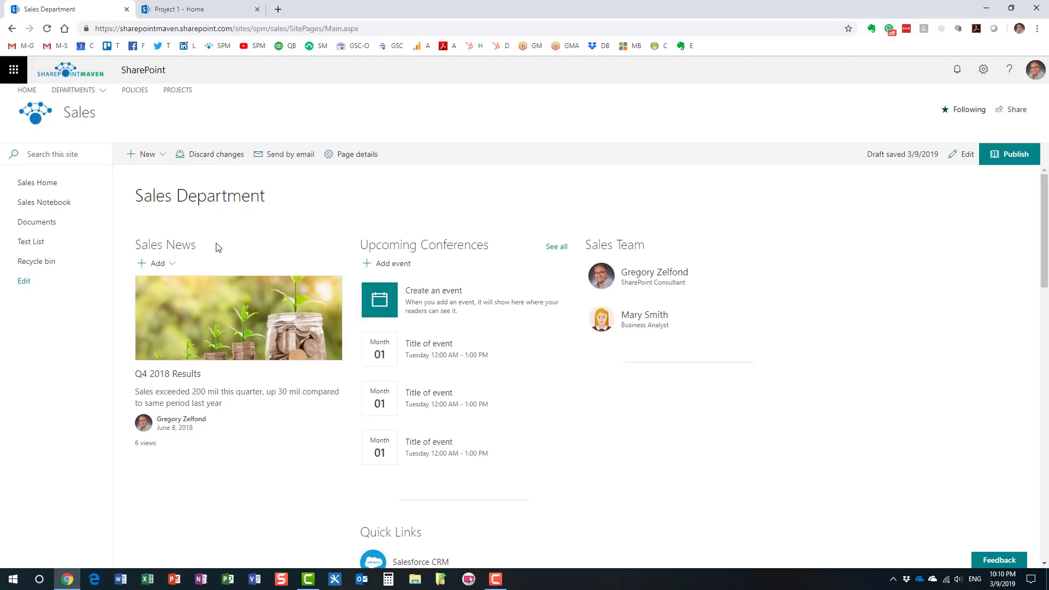
Switch to the Project 1 site and review its home page down to the Newsfeed conversation box.
click(218, 12)
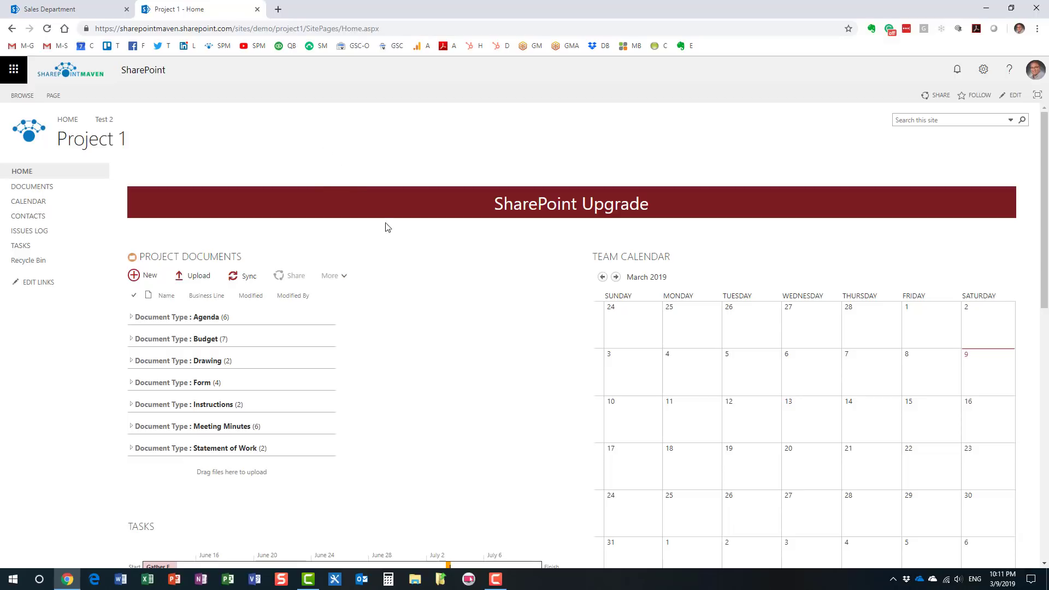
click(75, 13)
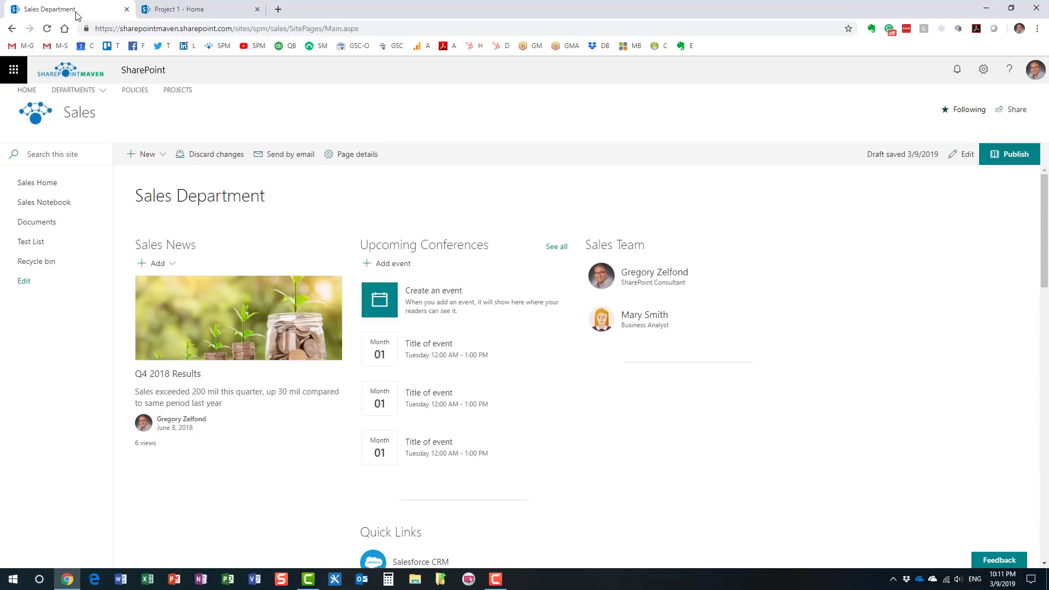
click(213, 12)
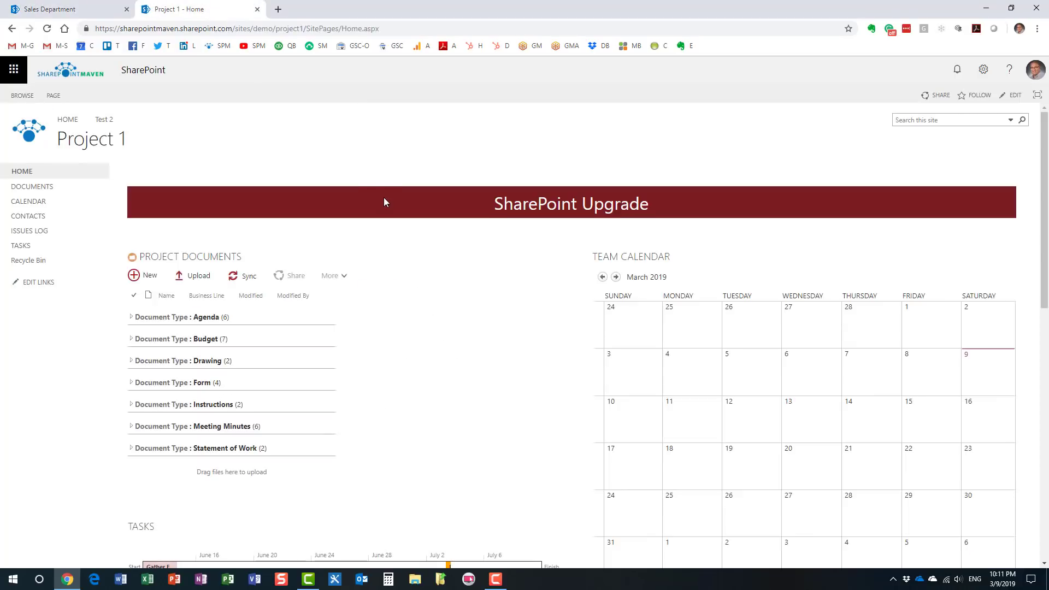
scroll(384, 202, down, 12)
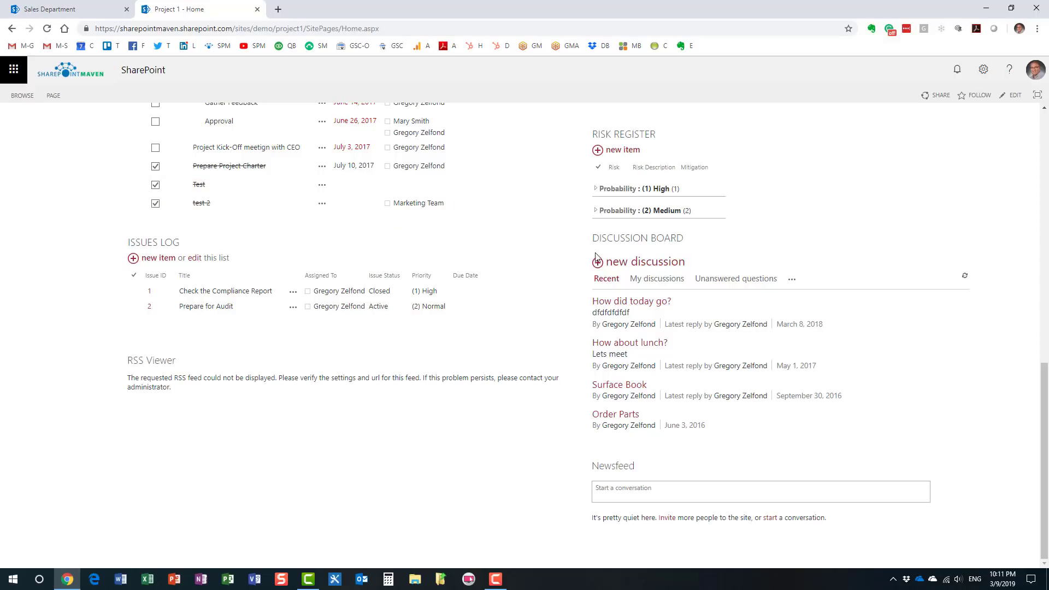
click(620, 490)
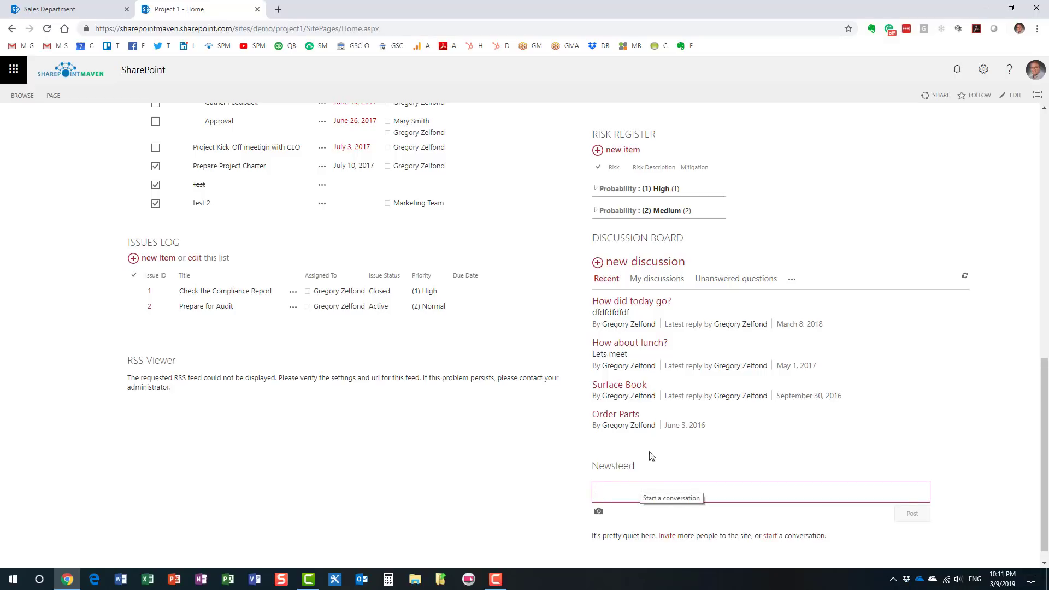
Read the "How about lunch?" thread on the Project 1 discussion board and return to the project home page.
click(647, 242)
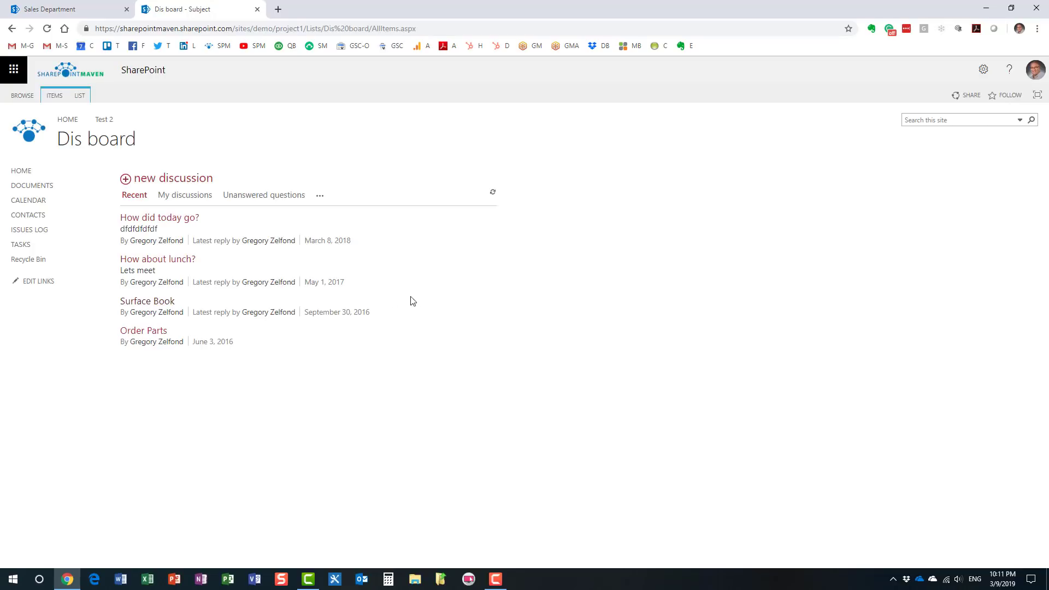
click(178, 263)
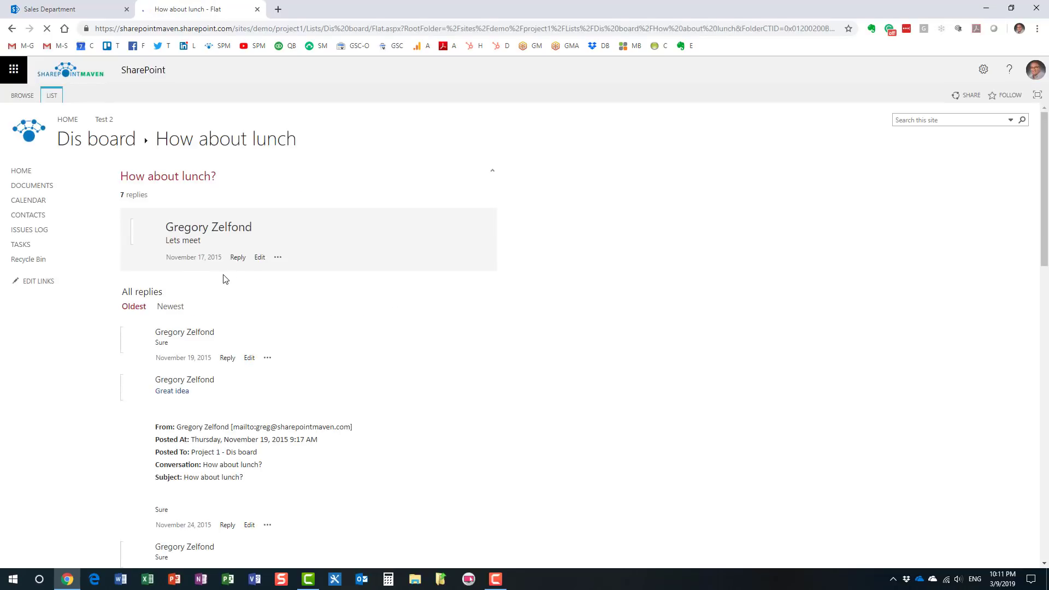
scroll(273, 360, down, 15)
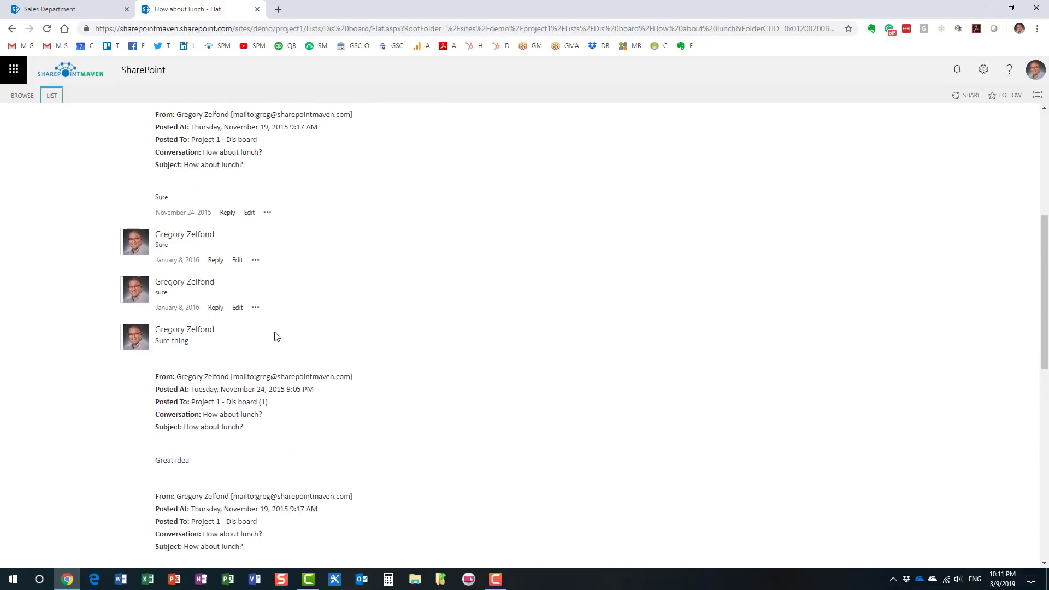
click(11, 31)
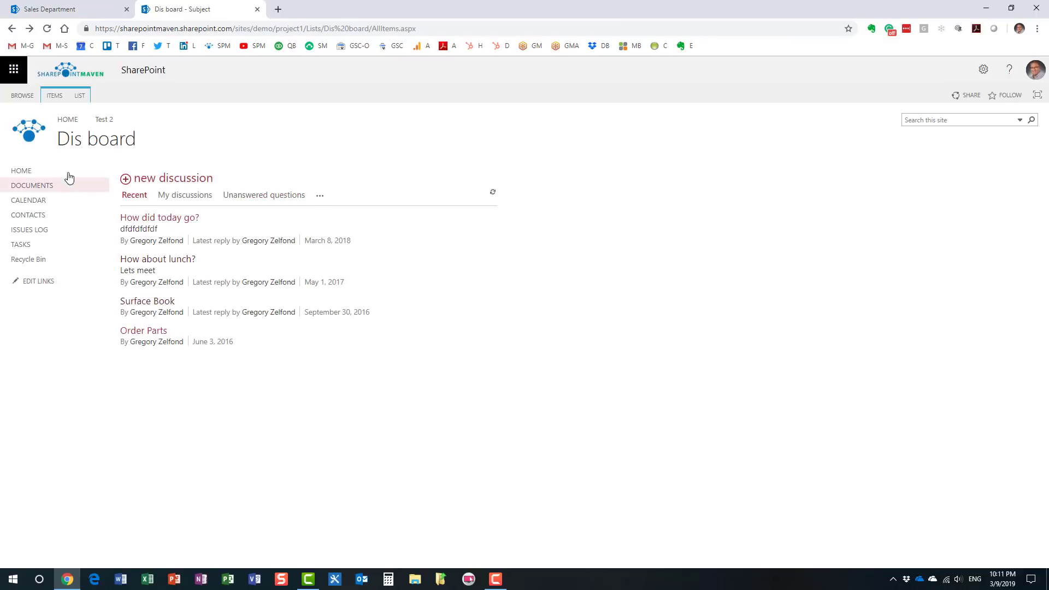
click(34, 172)
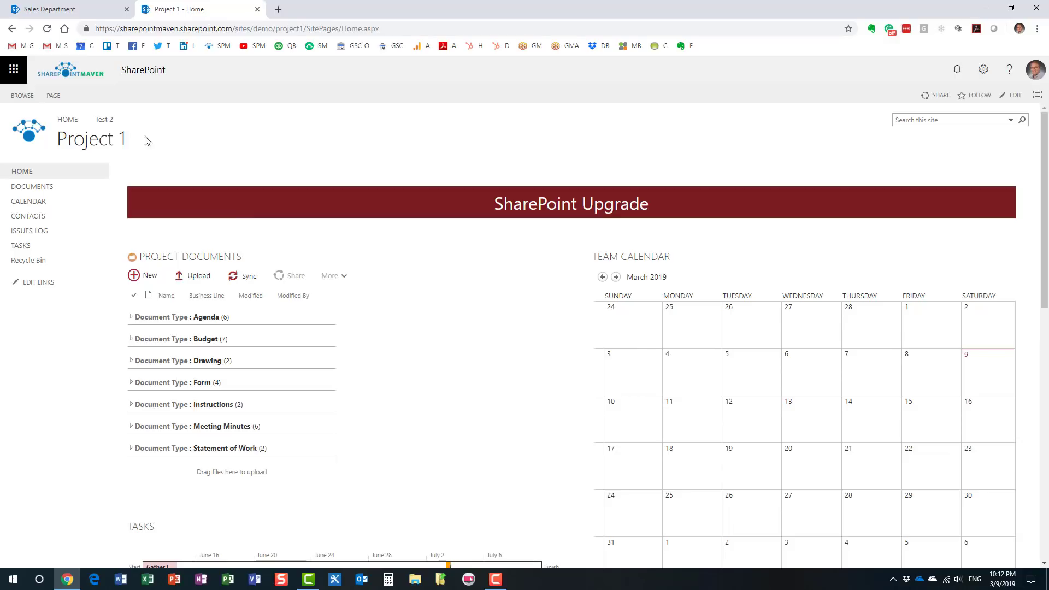
Switch to Microsoft Teams and review the conversation history in the General channel of the SharePoint Online Migration team.
click(13, 70)
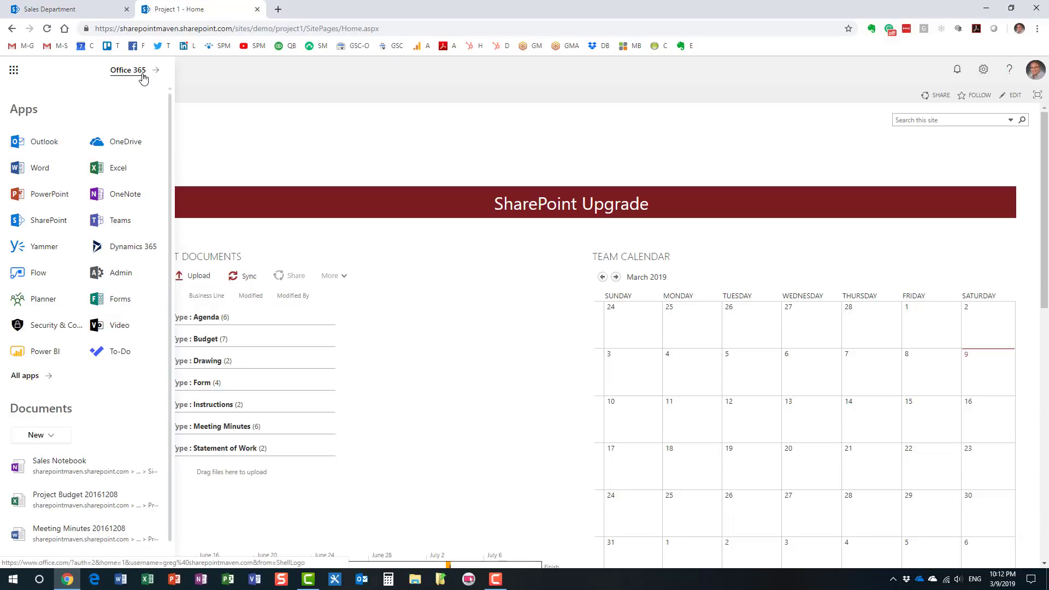
click(116, 226)
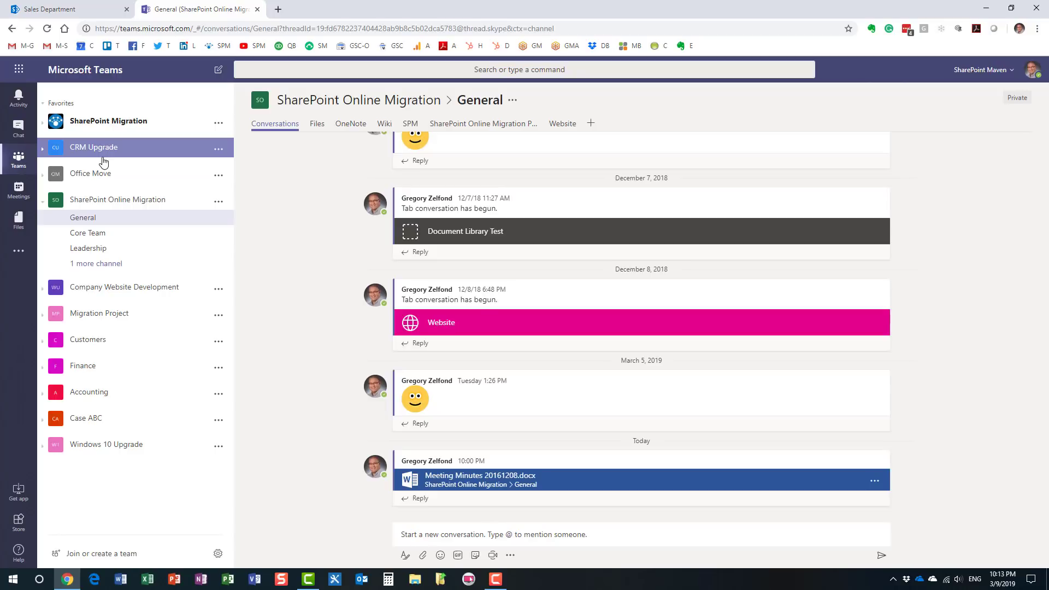
scroll(345, 343, up, 10)
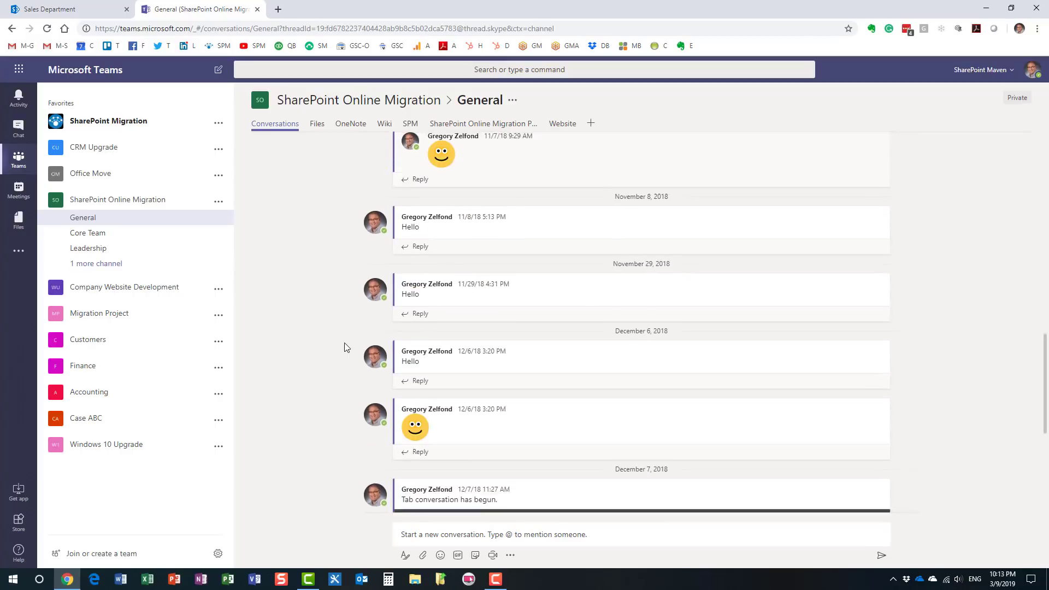
scroll(344, 345, up, 15)
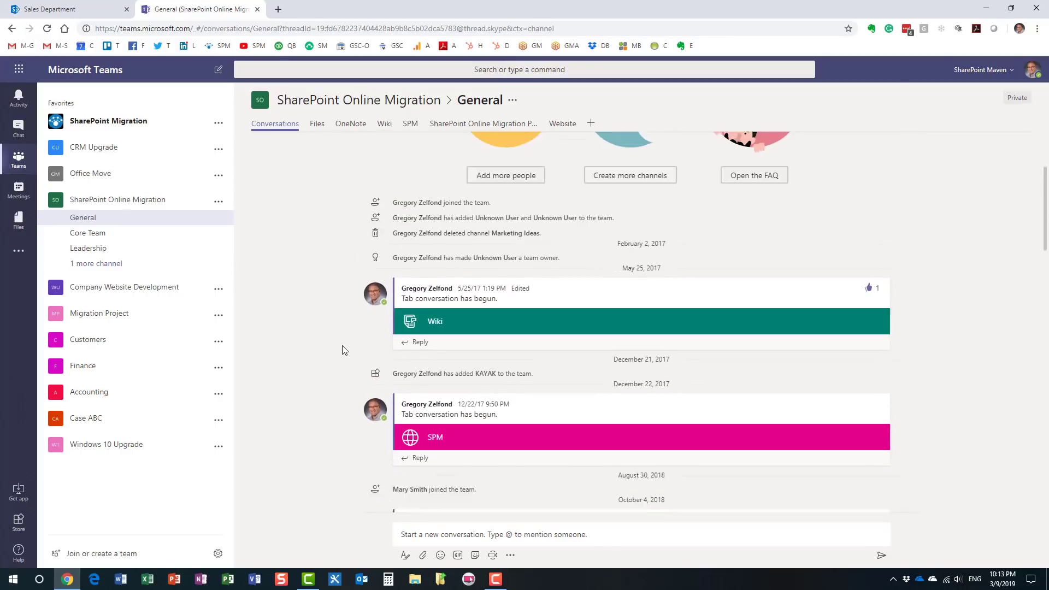
scroll(335, 348, down, 15)
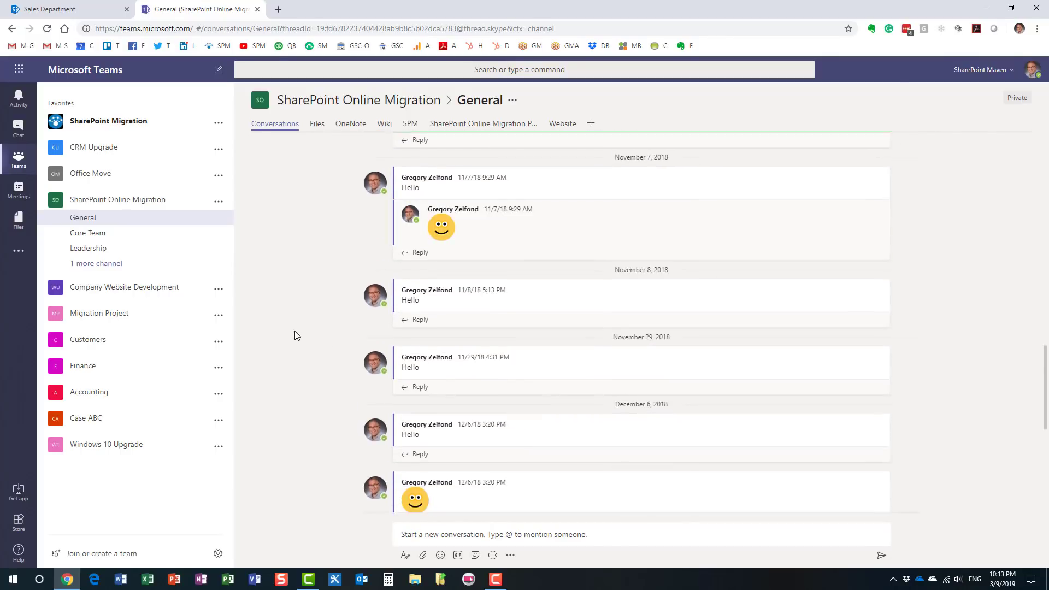
scroll(296, 330, down, 3)
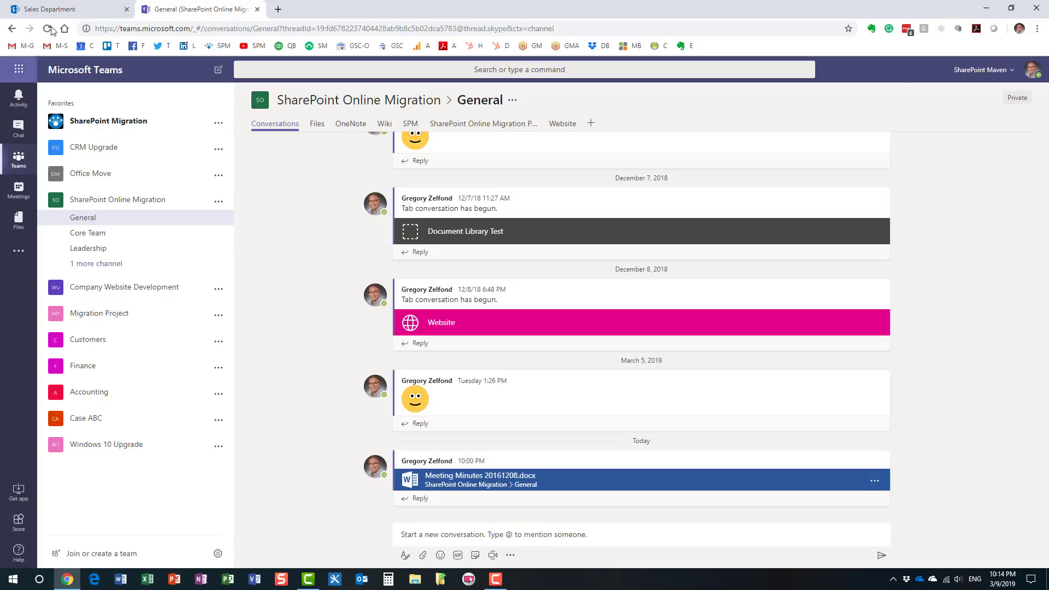
Compare the Sales site with the Teams workspace, view the available Office 365 apps, and return to Microsoft Teams.
click(67, 9)
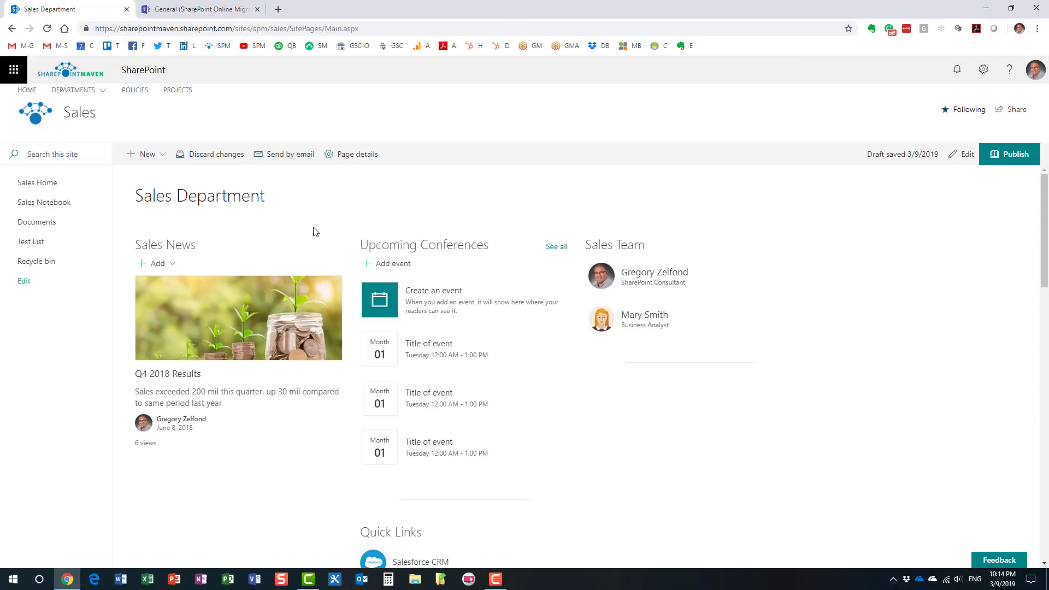
click(219, 10)
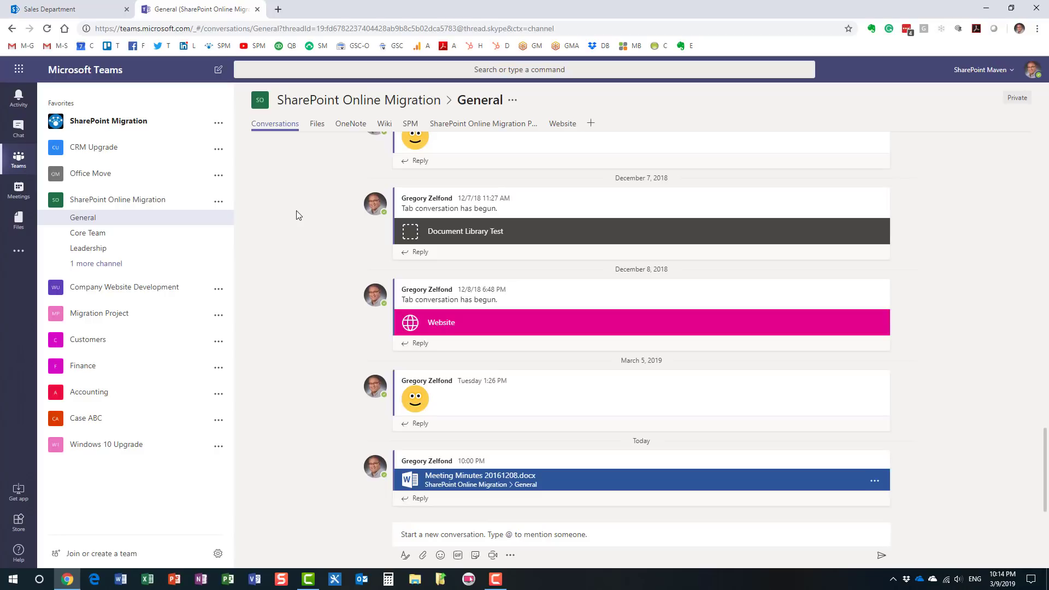
click(55, 9)
click(15, 70)
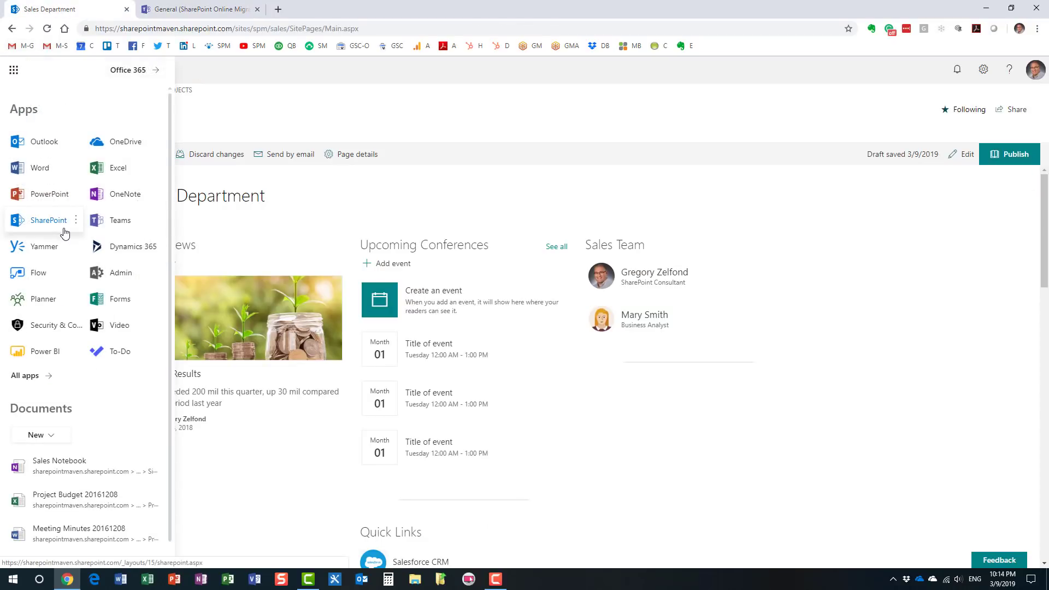
click(189, 9)
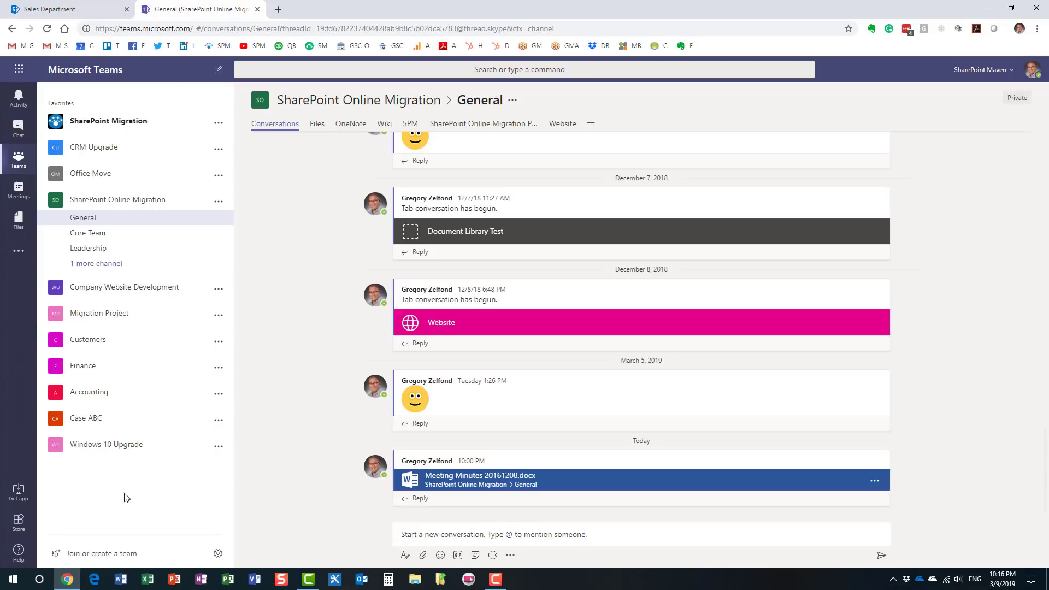
Start a new team built from scratch and make it private.
click(116, 555)
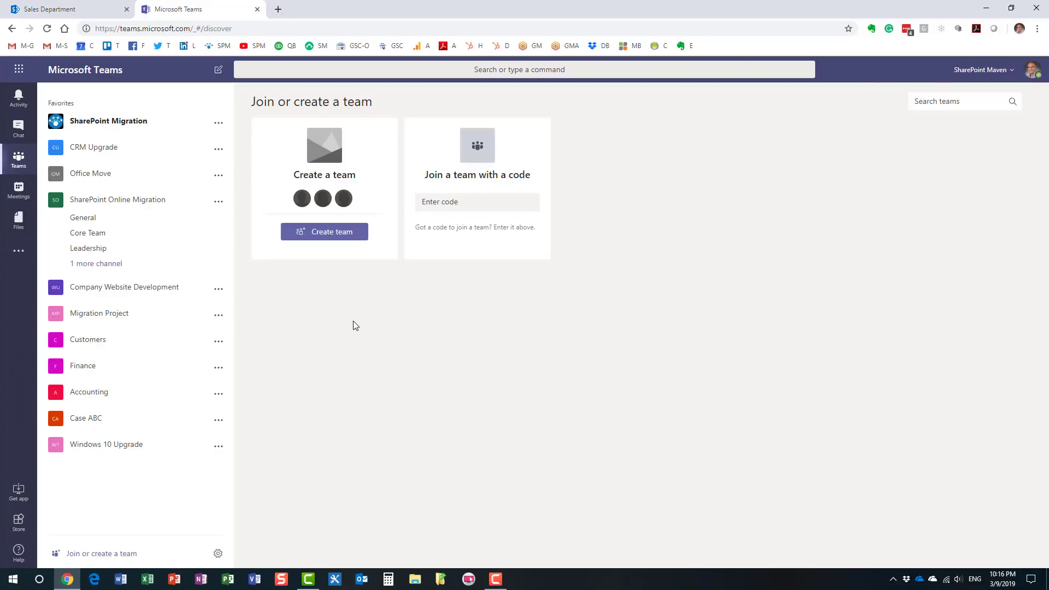
click(340, 235)
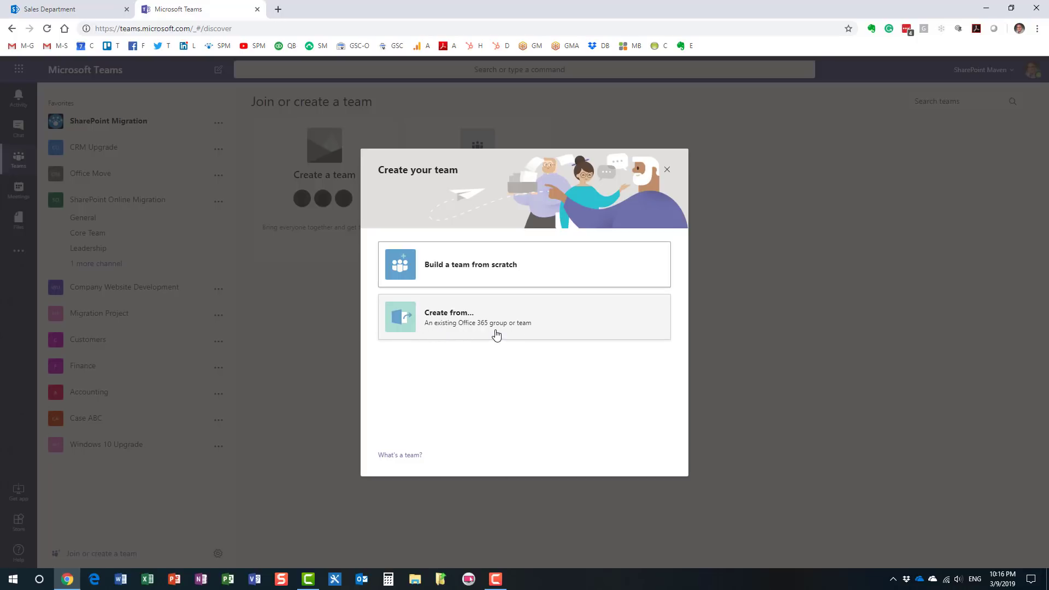
click(471, 272)
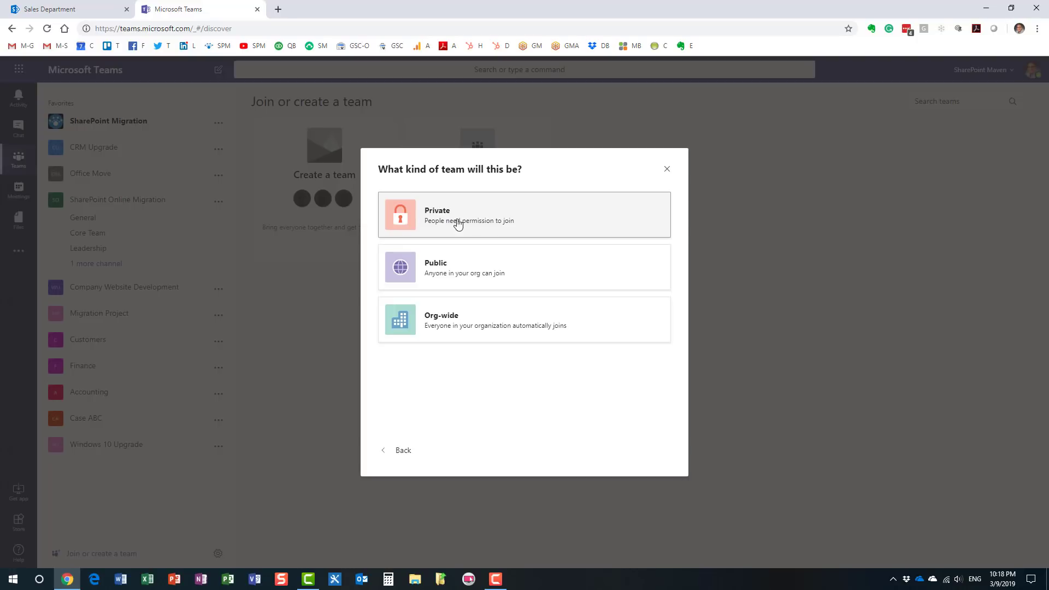
click(462, 223)
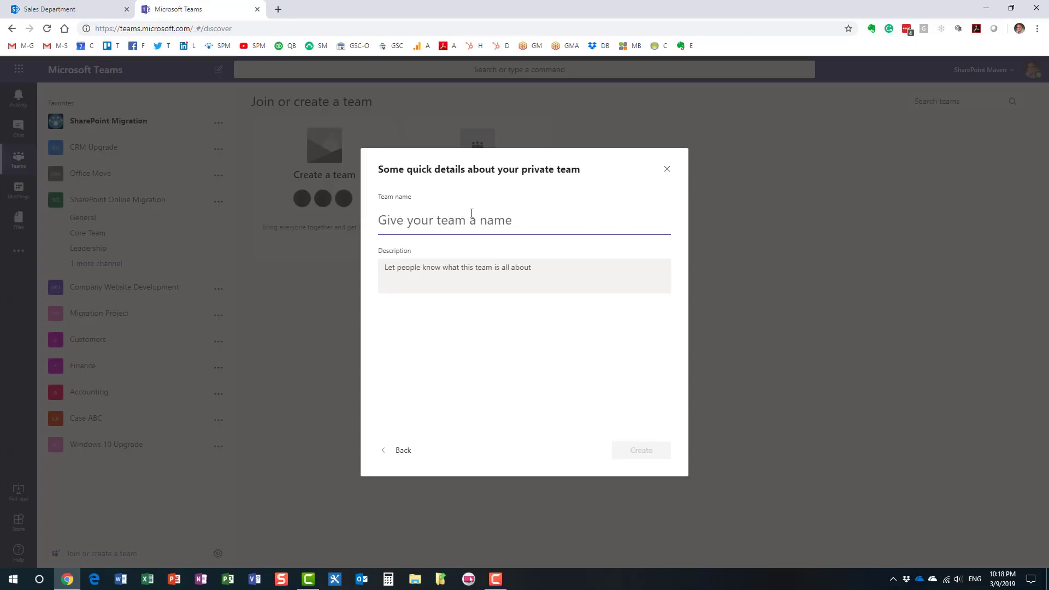
Name the private team "SharePoint Implementation", leave its description blank, and create it.
text(SharePoint)
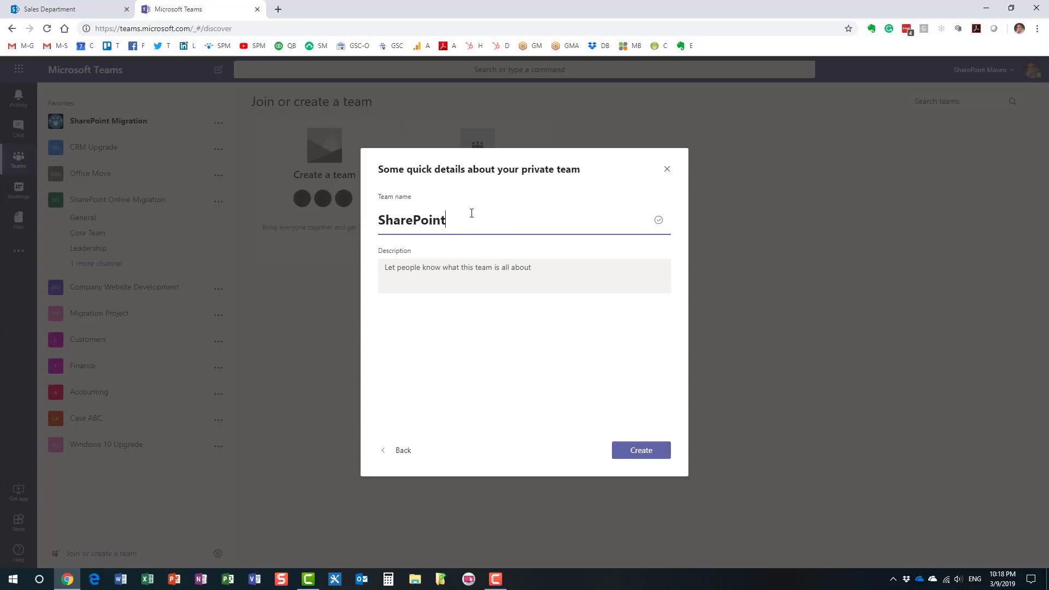
text( Implementation)
click(457, 275)
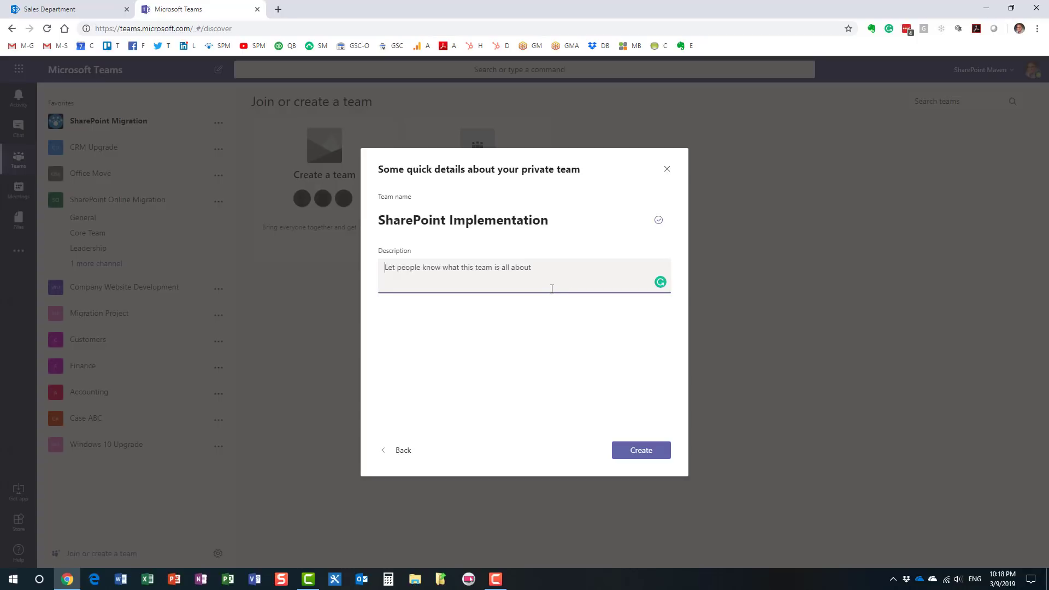
click(655, 456)
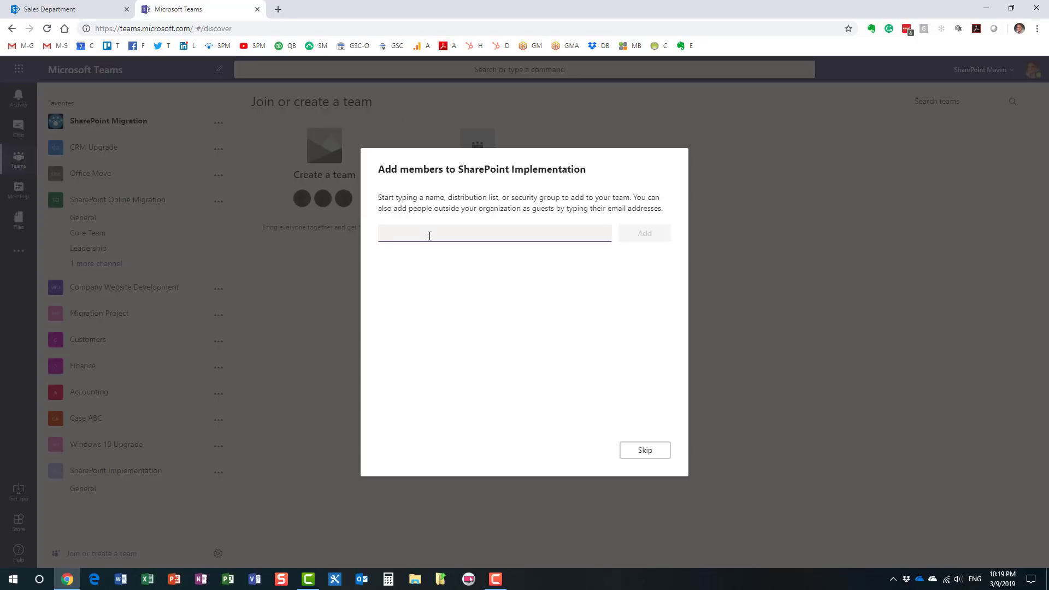
Add one person to the SharePoint Implementation team, keep the Member role, and finish adding members.
text(mary)
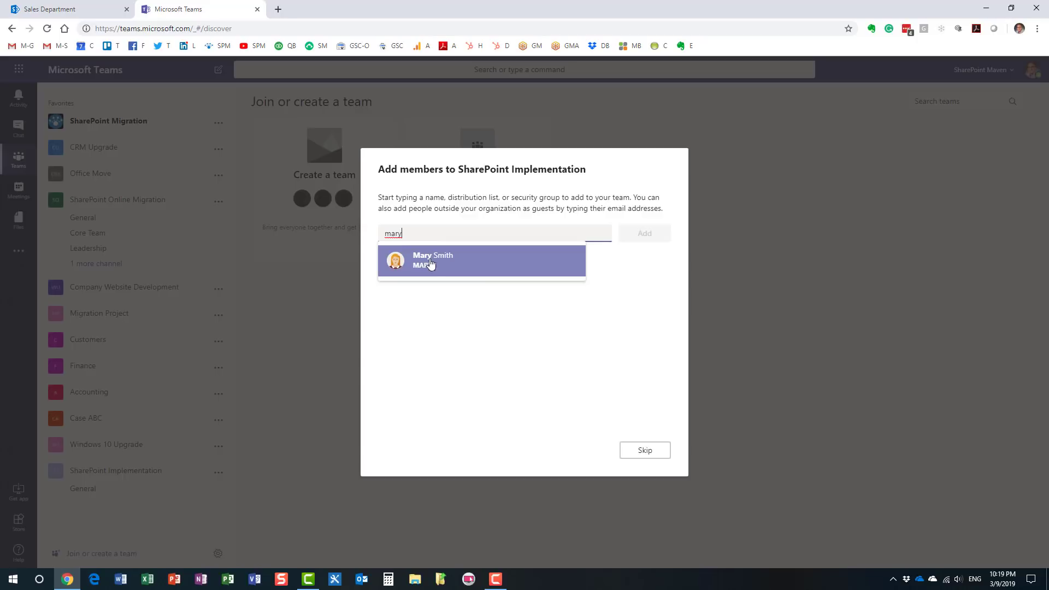
click(430, 261)
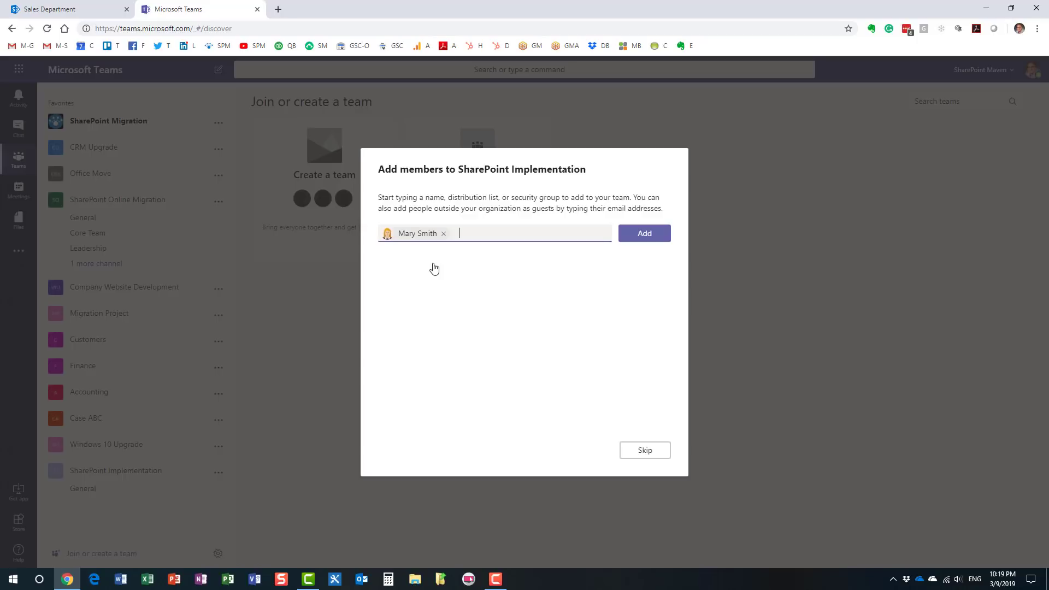
click(635, 239)
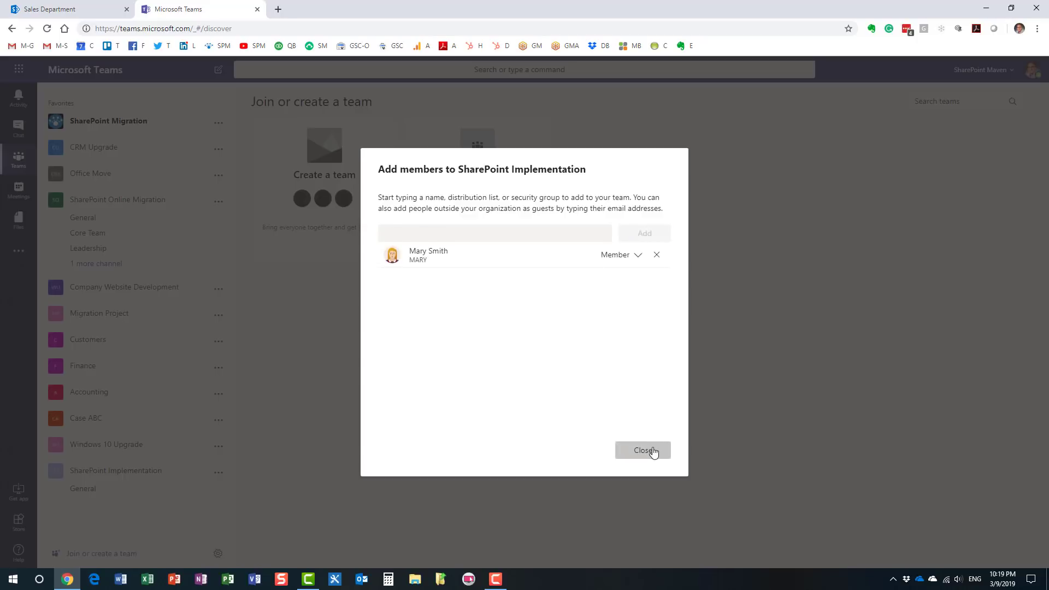
click(639, 260)
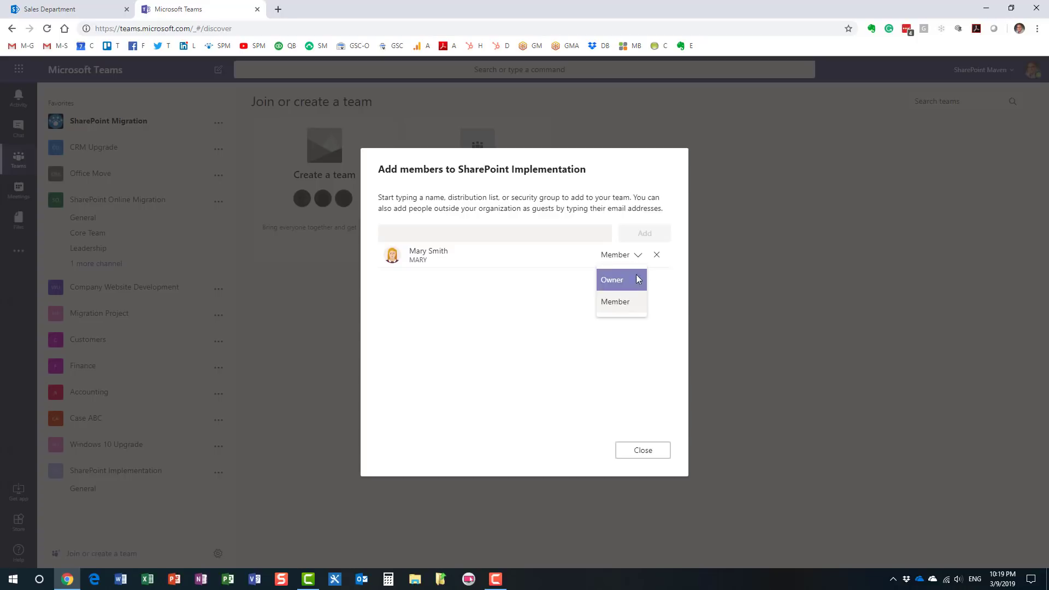
click(651, 331)
click(643, 449)
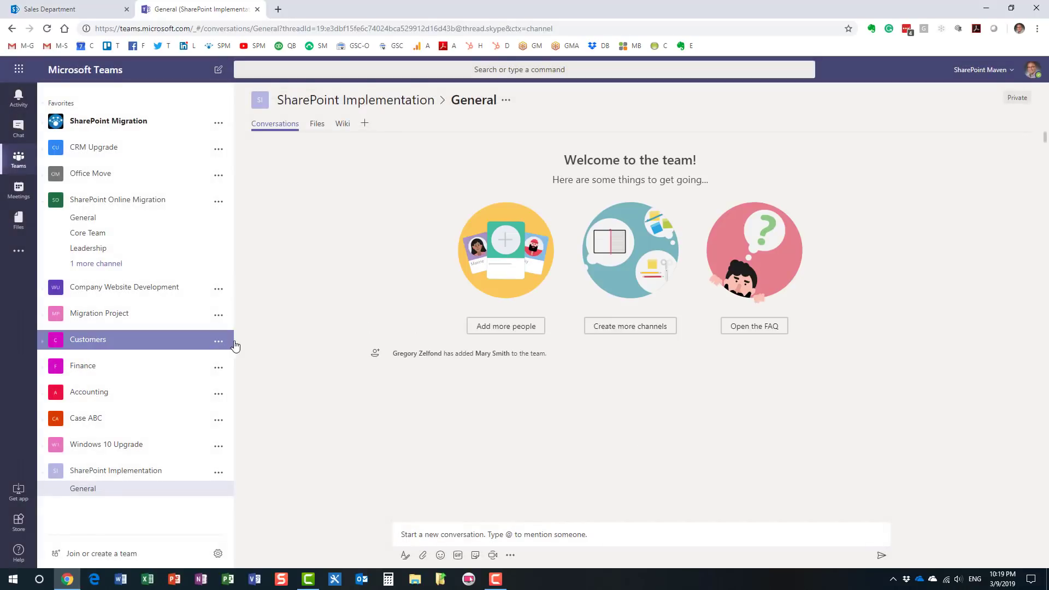
click(43, 201)
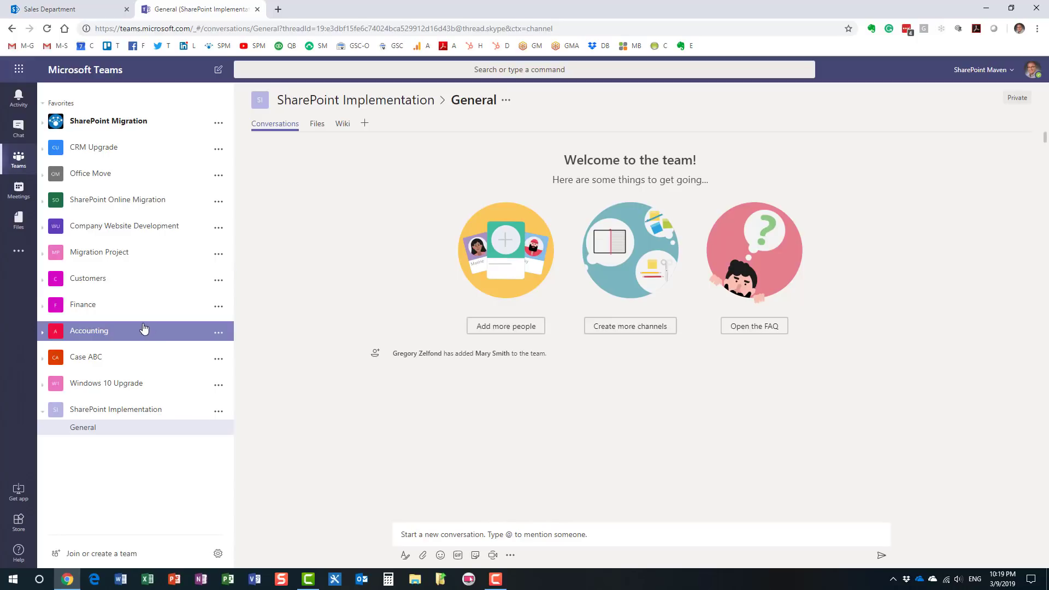
click(43, 203)
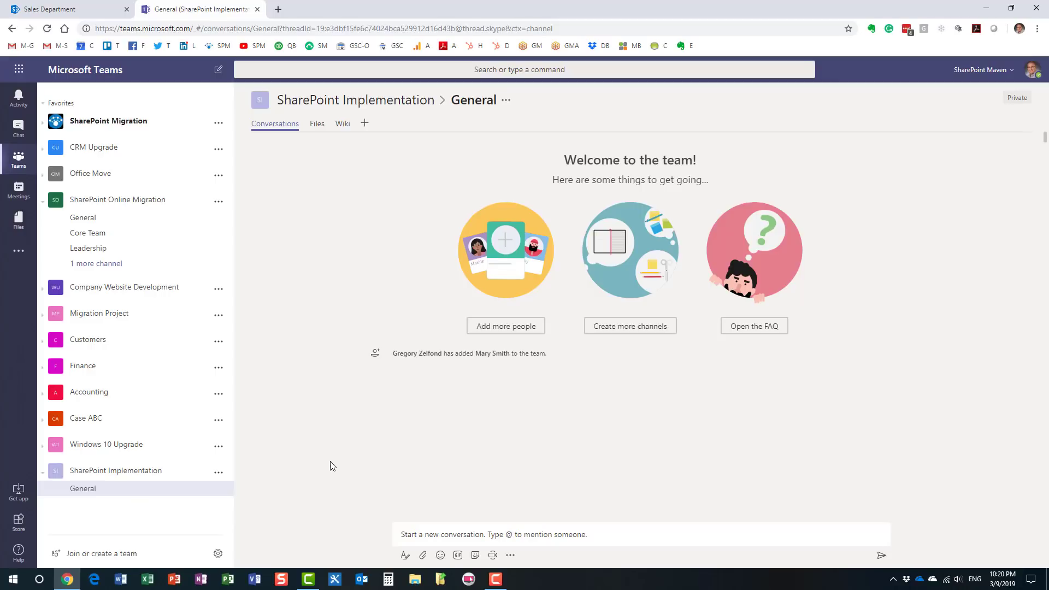
Post "Hello Everyone!" in the General channel, and view the Meet now options without starting a meeting.
click(431, 532)
text(H)
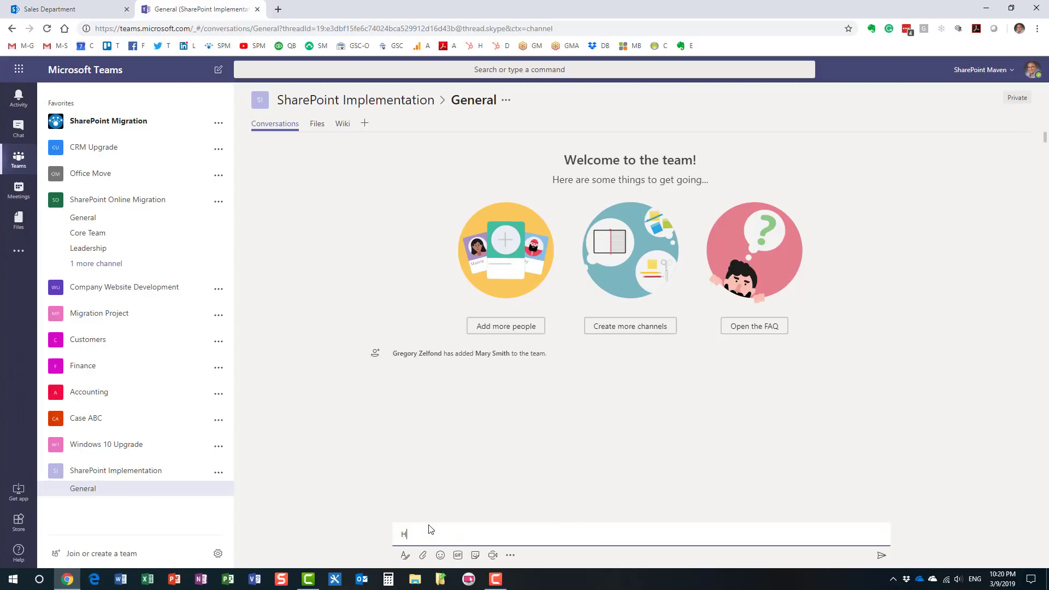
text(ello Everyone!)
key(Return)
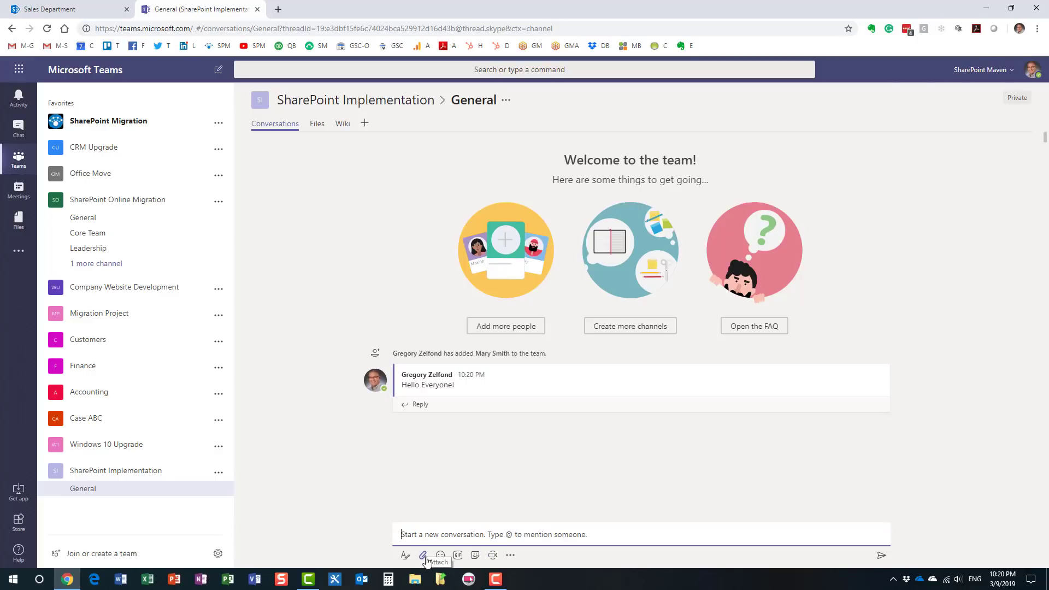
click(493, 556)
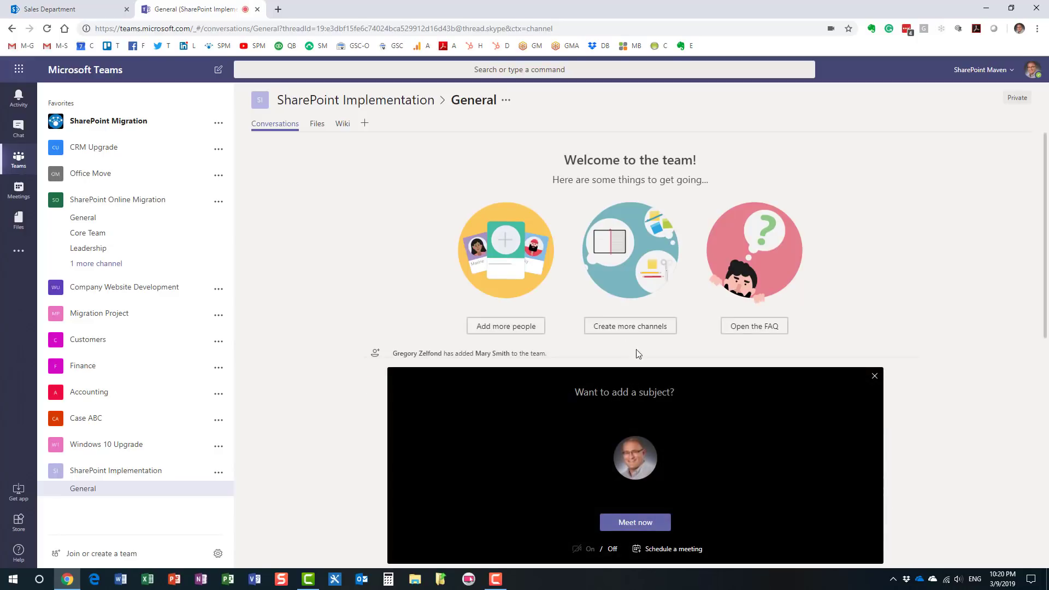
click(875, 377)
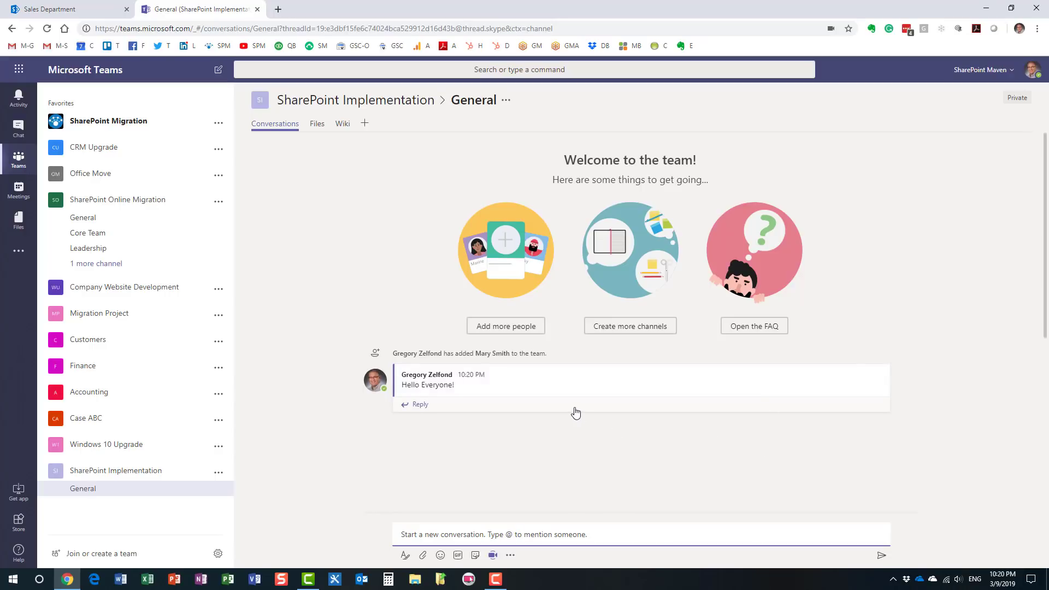
Open the General channel's files in SharePoint and compare the General folder with the channel in Teams.
click(317, 125)
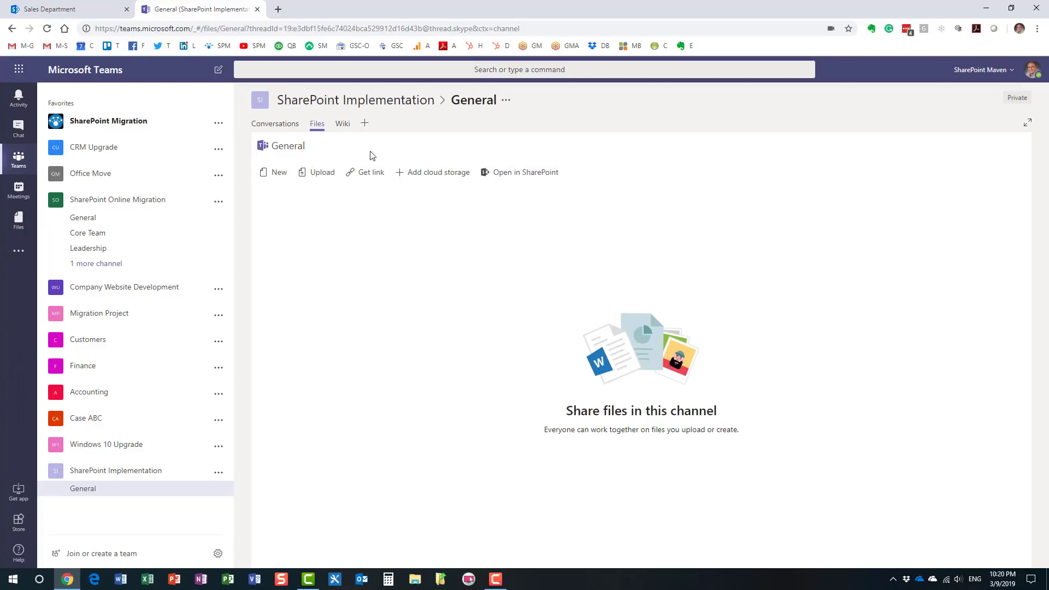
click(509, 174)
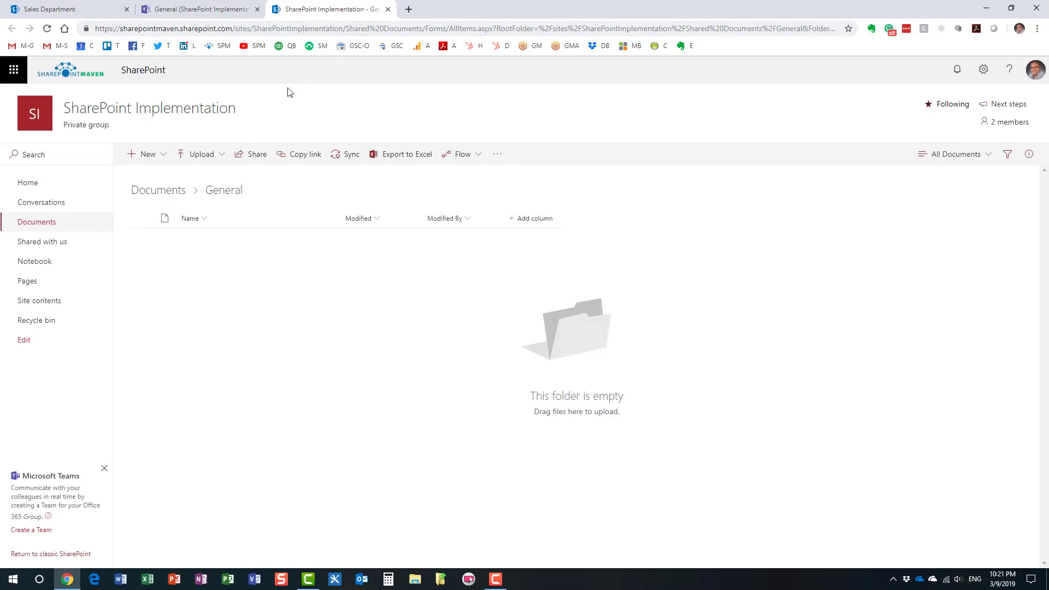
click(191, 11)
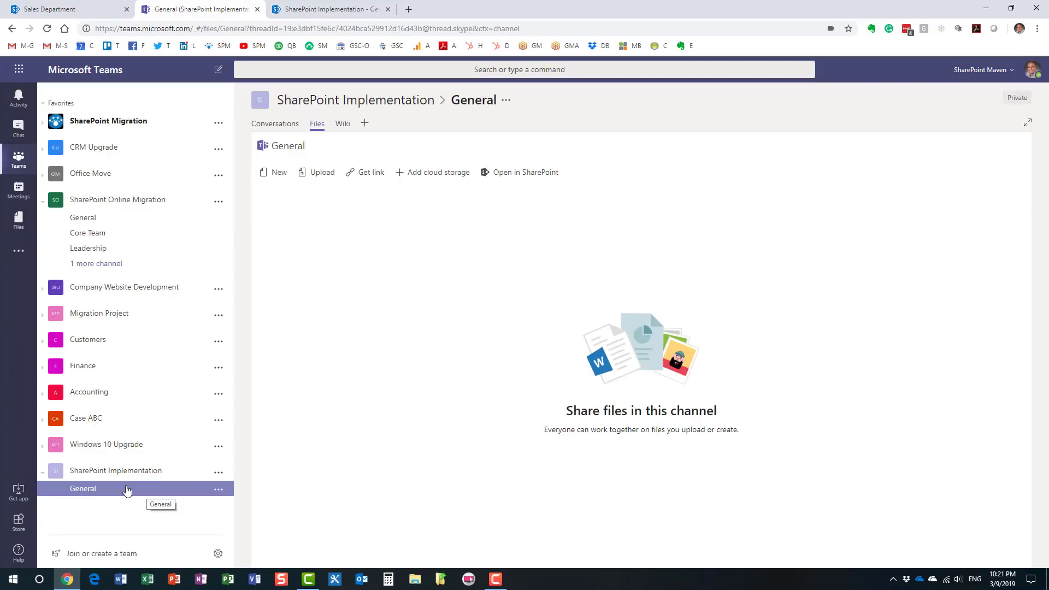
click(331, 10)
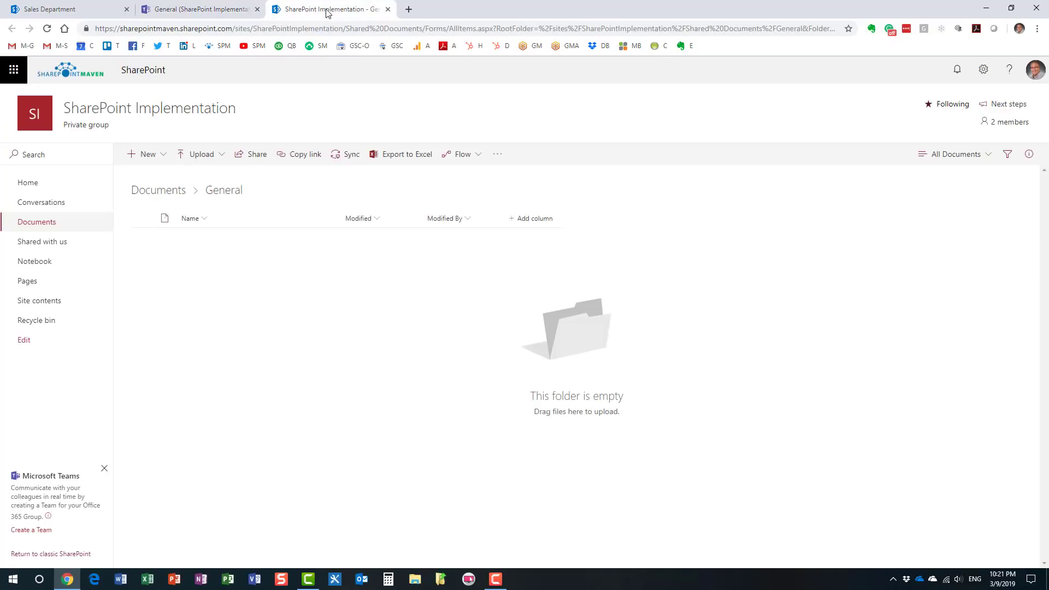
Examine the SharePoint Implementation site's address, its Documents library root and its home page.
drag(344, 29, 227, 30)
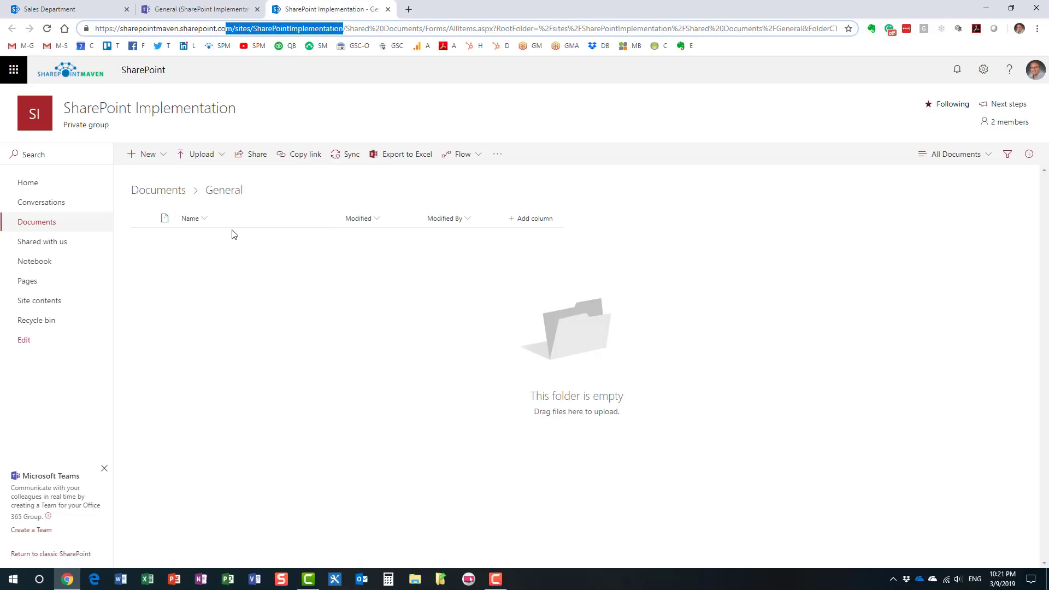
click(164, 192)
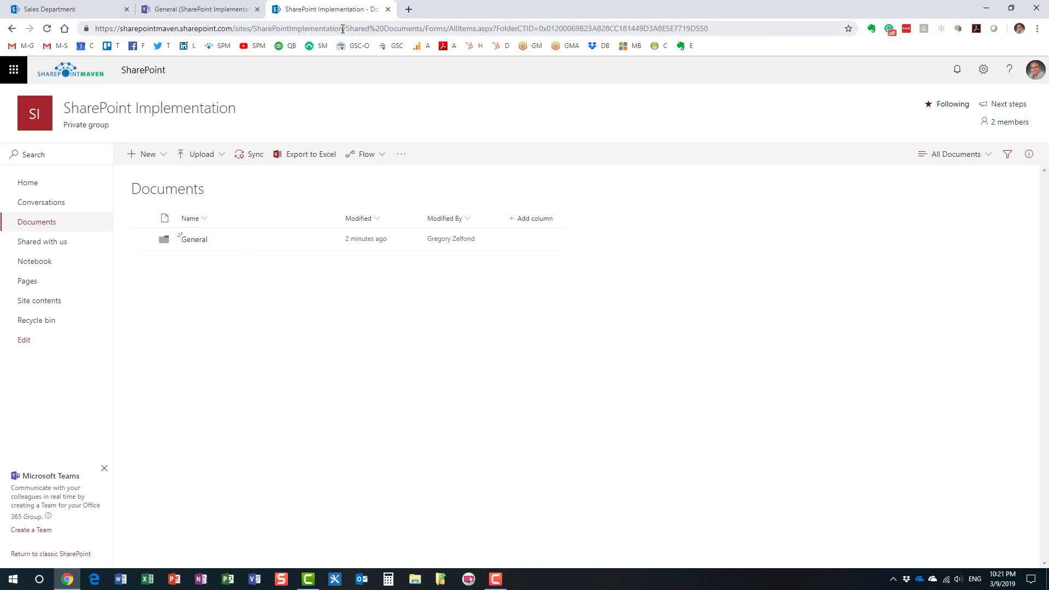
click(28, 188)
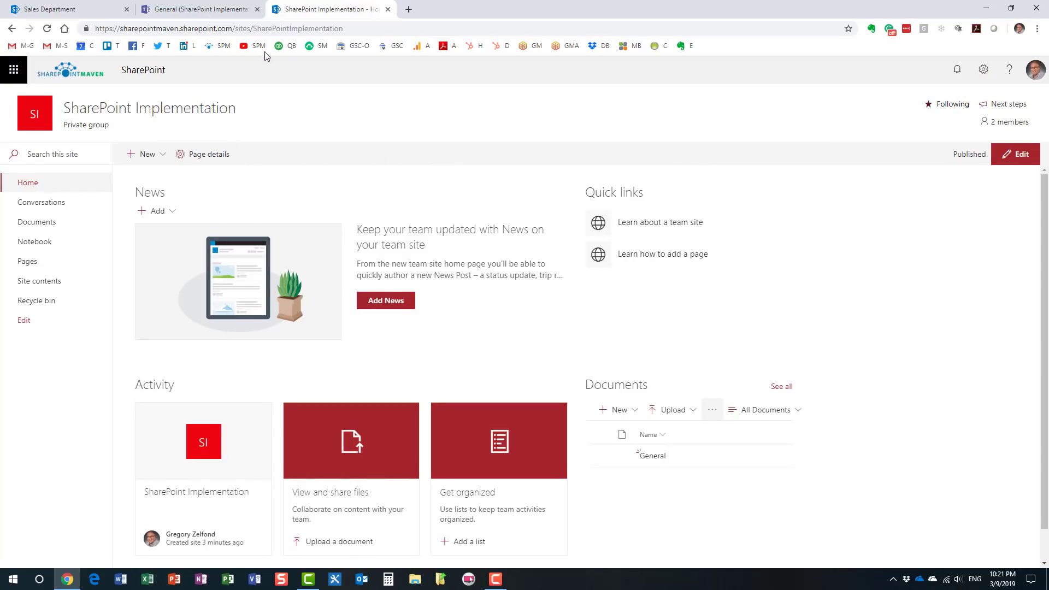
drag(349, 32, 221, 32)
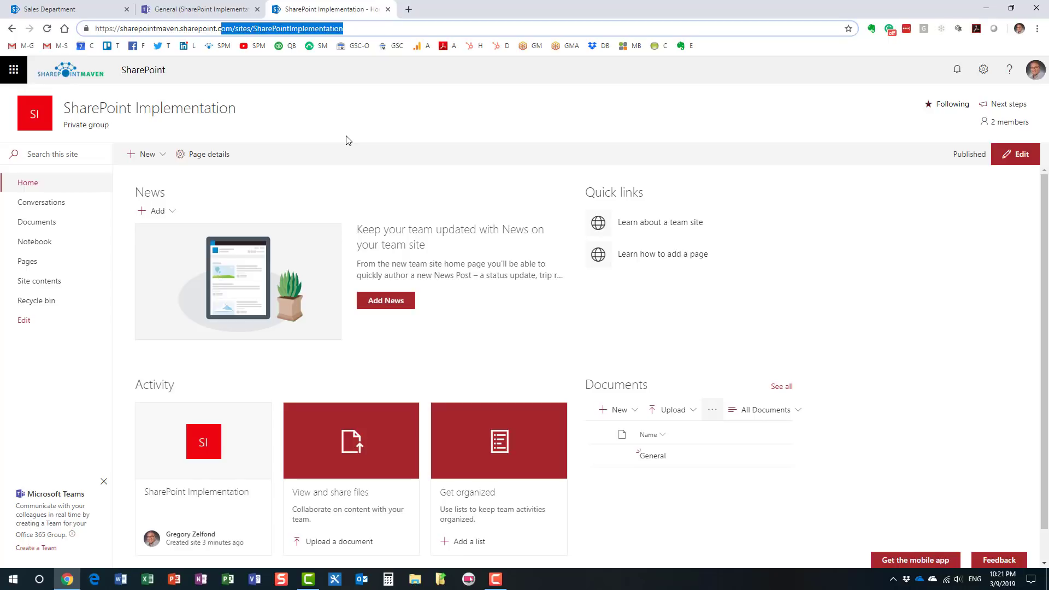
drag(345, 29, 232, 29)
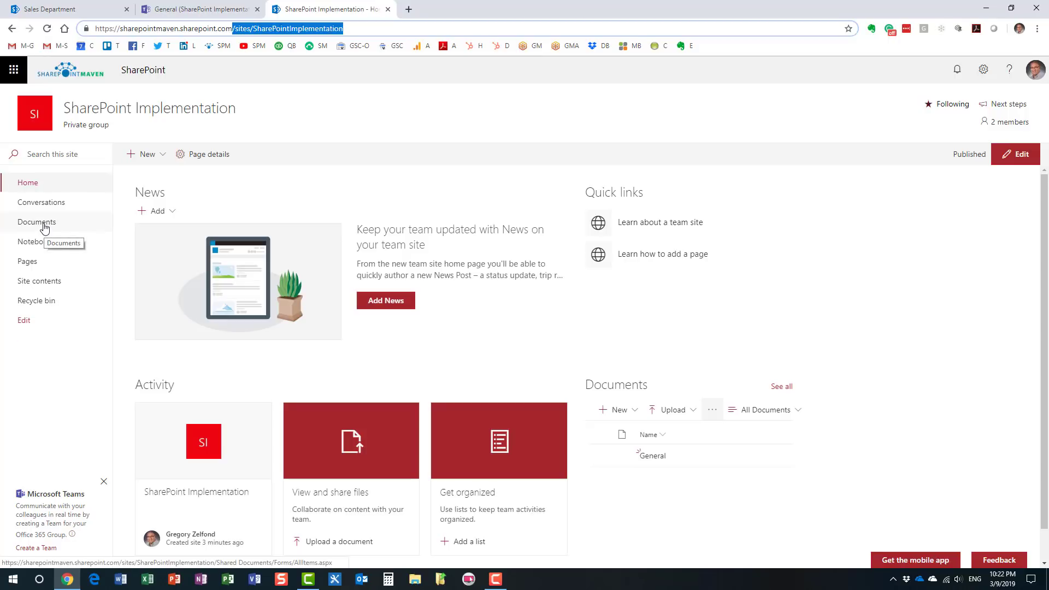
Compare the channel's files in Teams with the site's Documents library, view the General folder, and return to the library root.
click(206, 10)
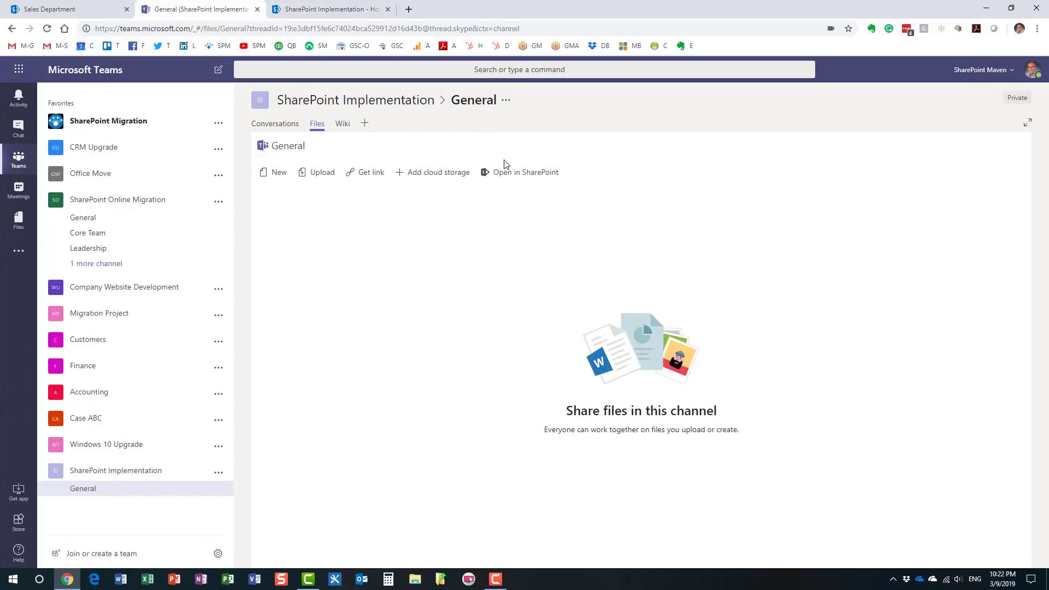
click(323, 9)
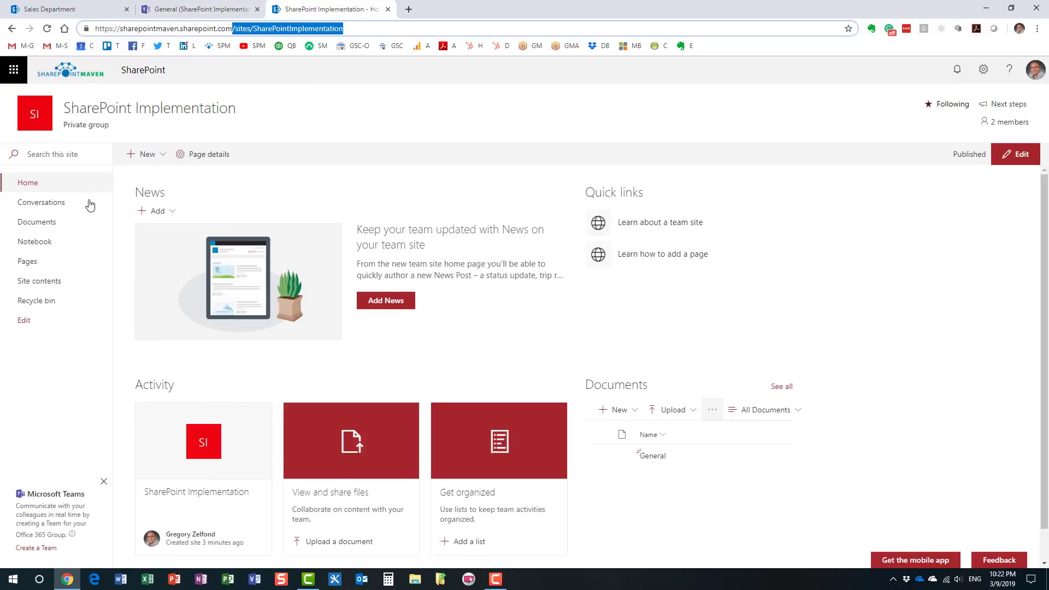
click(35, 222)
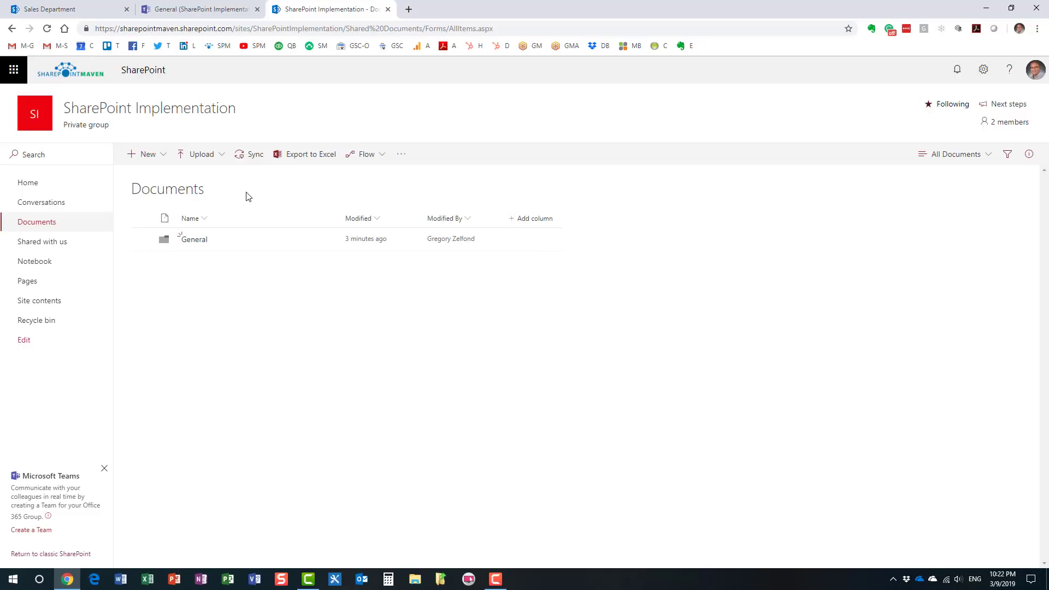
click(189, 243)
click(170, 195)
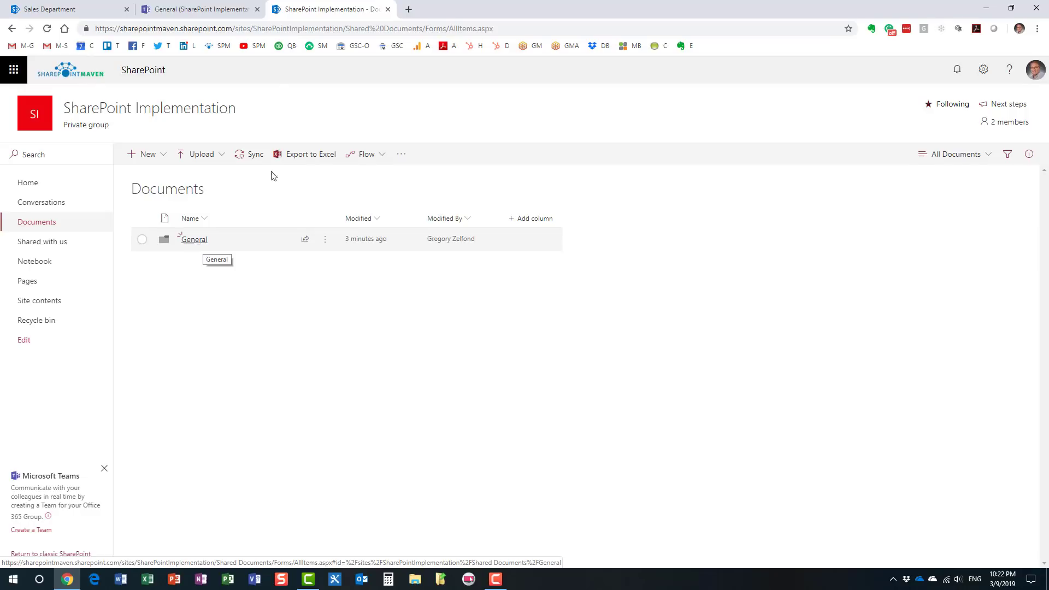
Switch to Microsoft Teams and add a channel named "Management" to the SharePoint Implementation team.
click(196, 11)
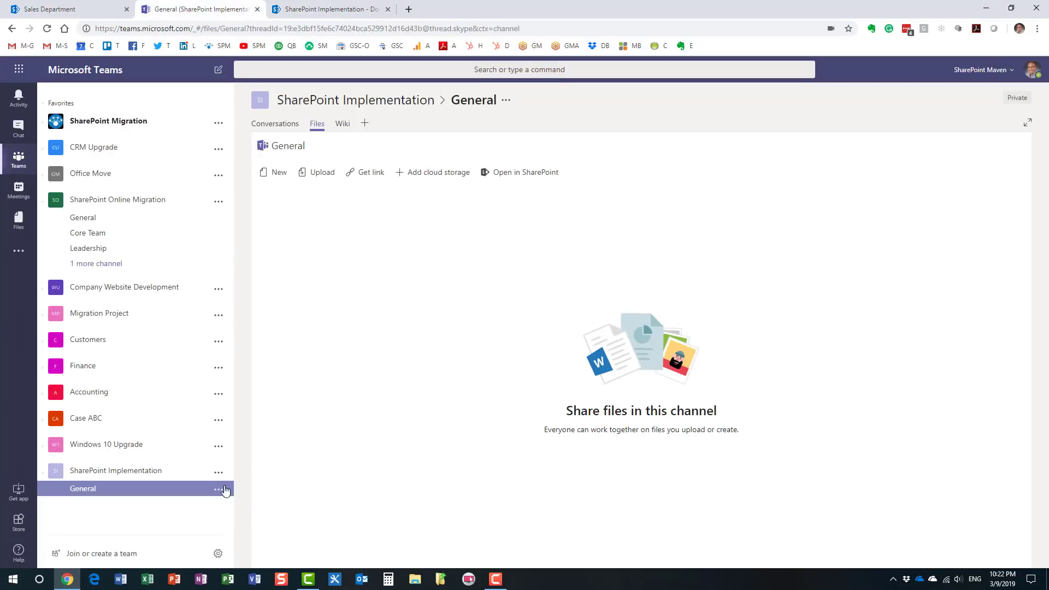
click(218, 474)
click(243, 354)
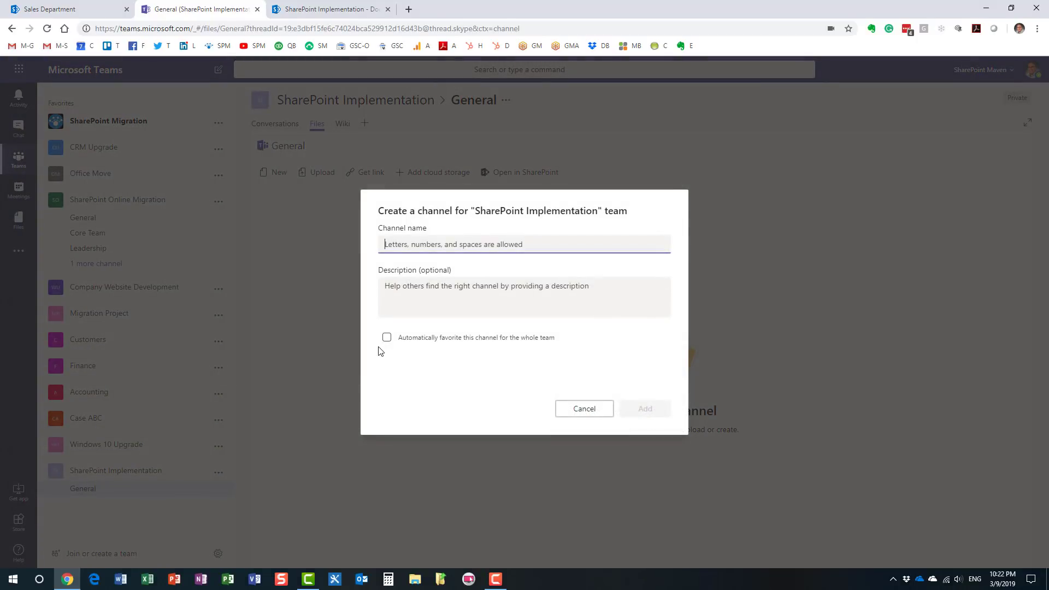
text(Management)
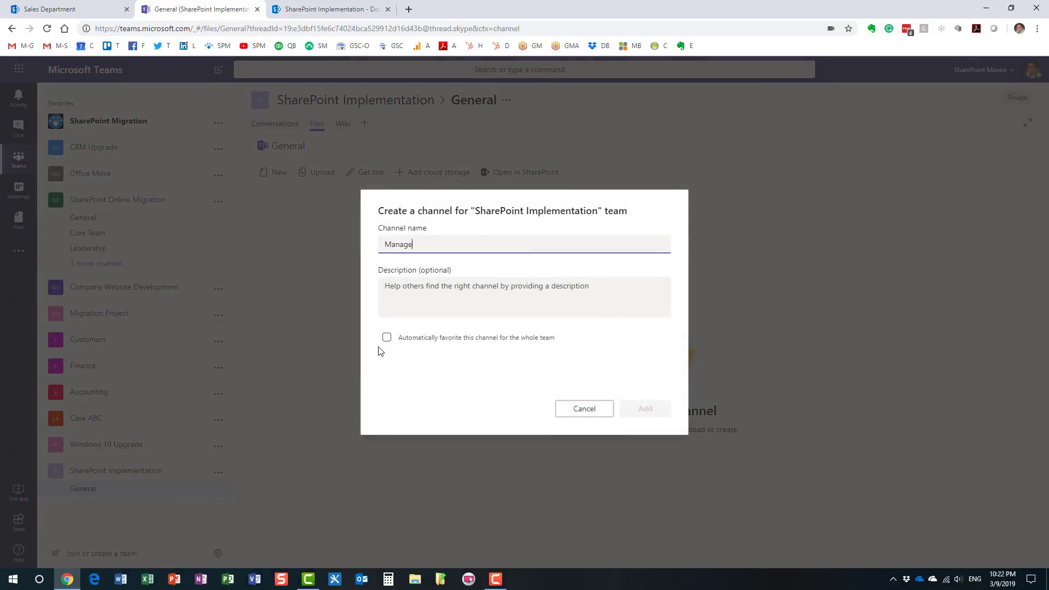
click(647, 411)
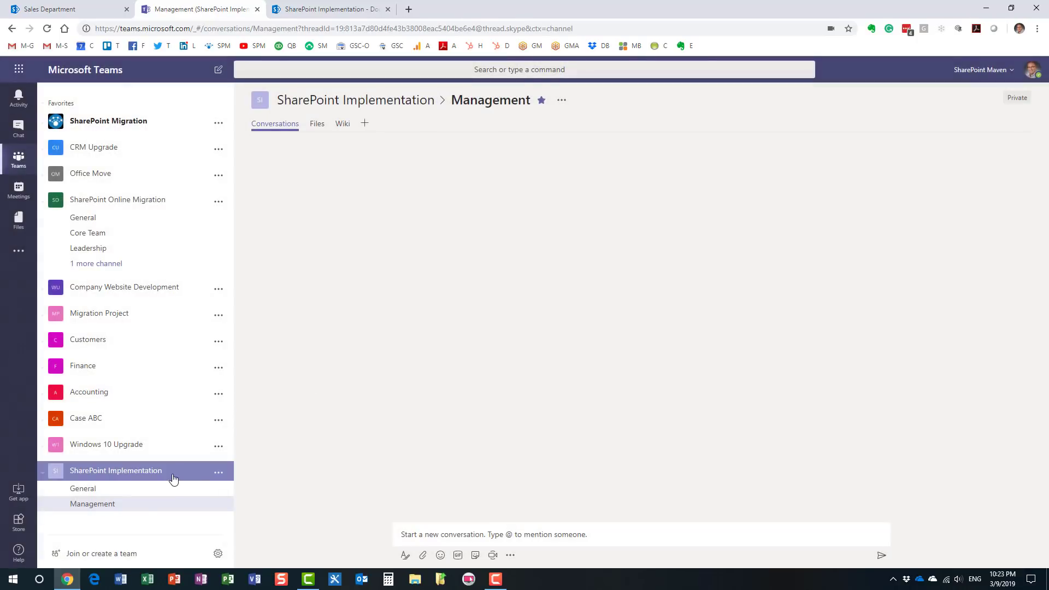
Switch to the SharePoint site, reload the Documents library, view the Management folder, and return to the library root.
click(385, 7)
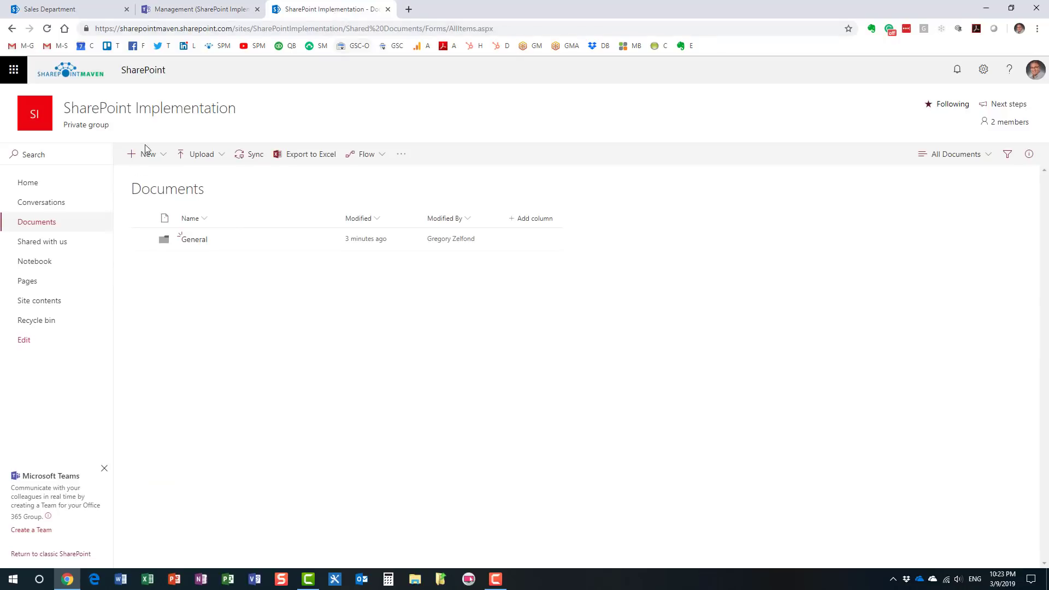
click(38, 224)
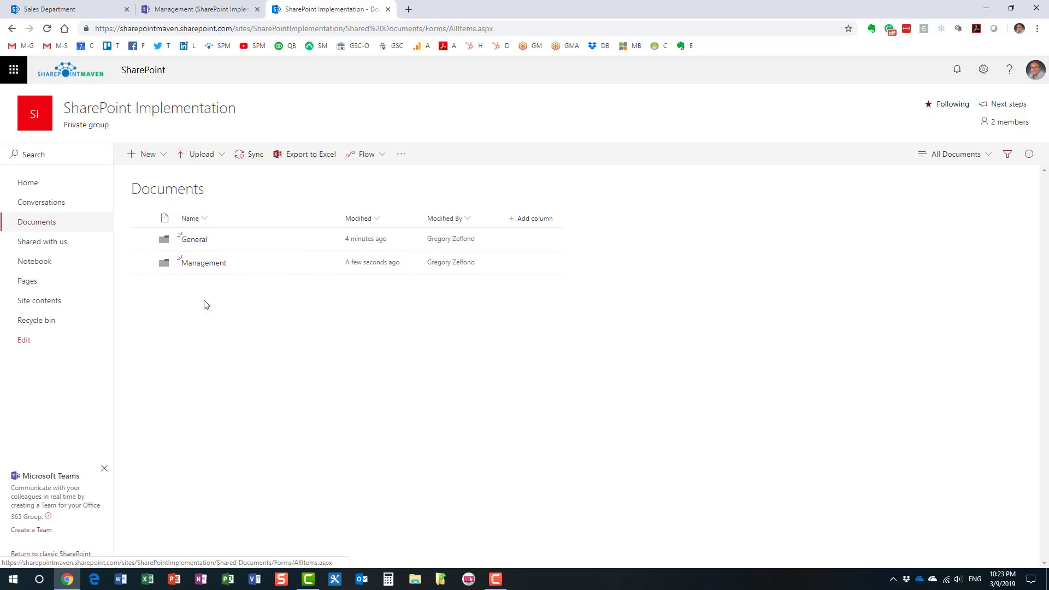
click(207, 265)
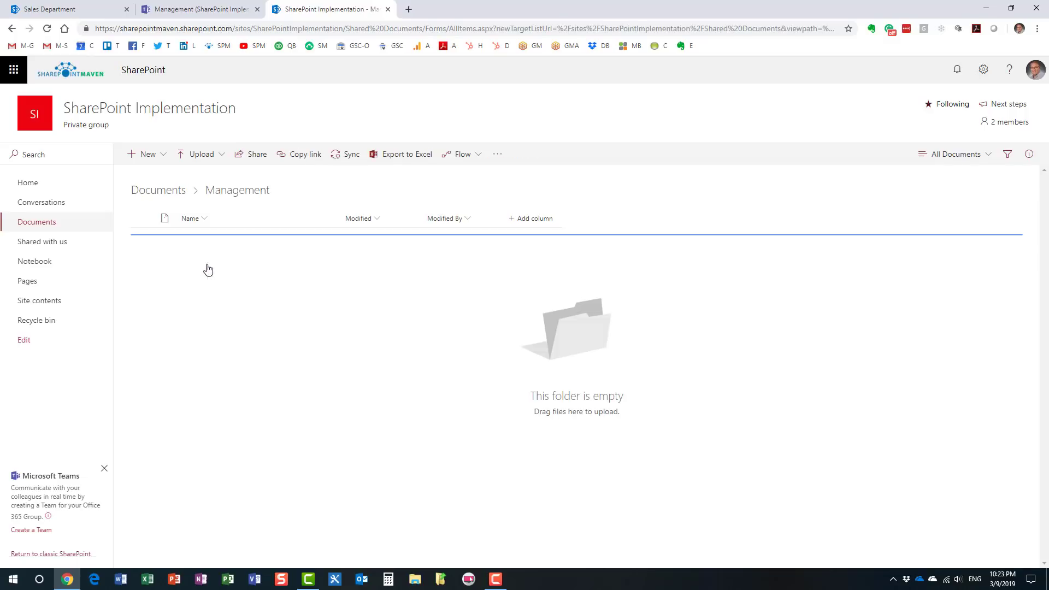
click(174, 198)
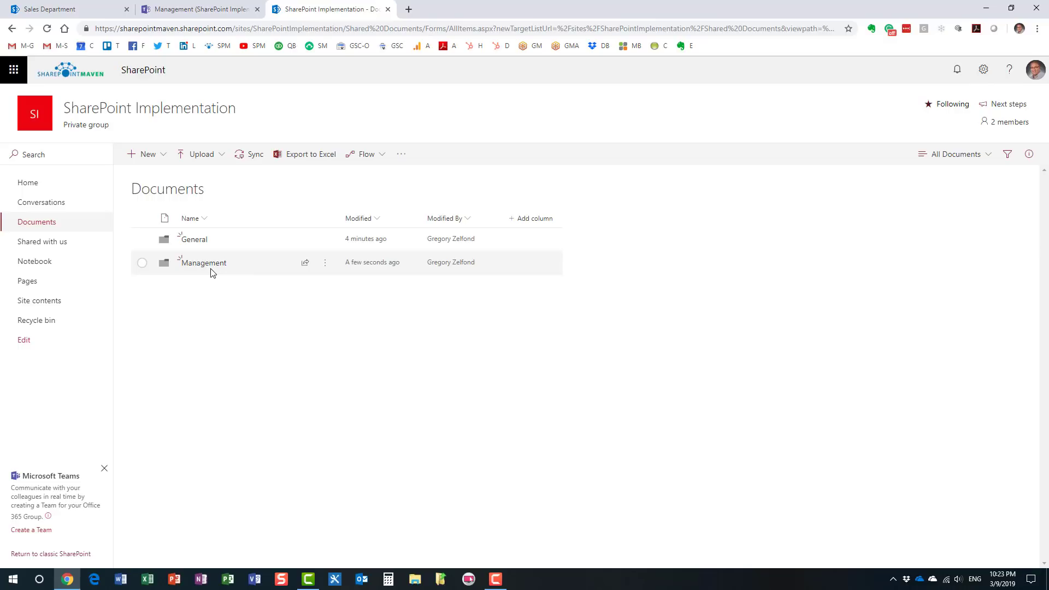
Compare the Management channel in Teams with the SharePoint library folders, and open the SharePoint site's home page.
click(218, 10)
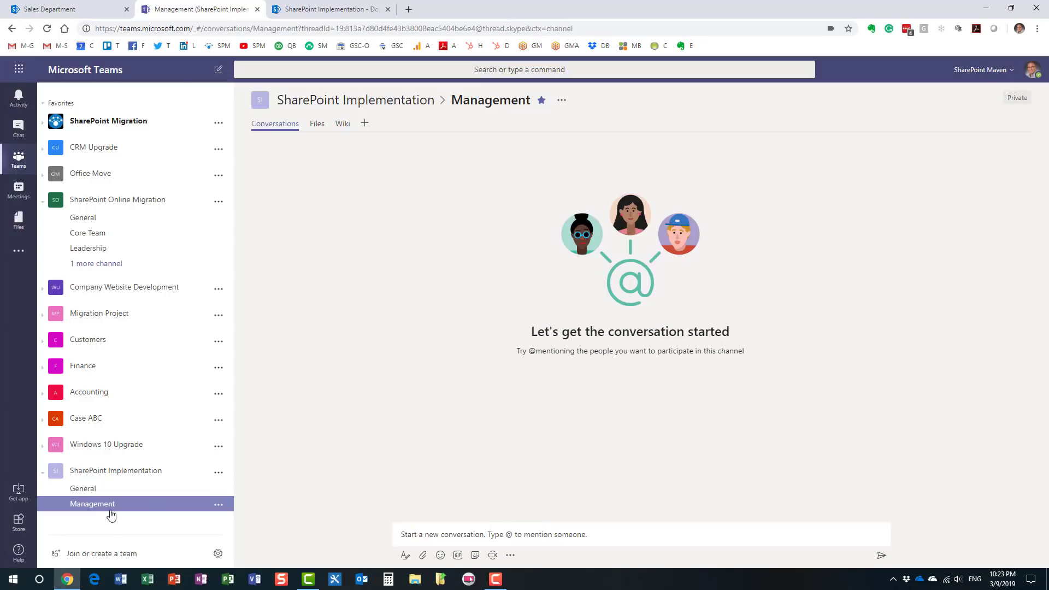
click(330, 9)
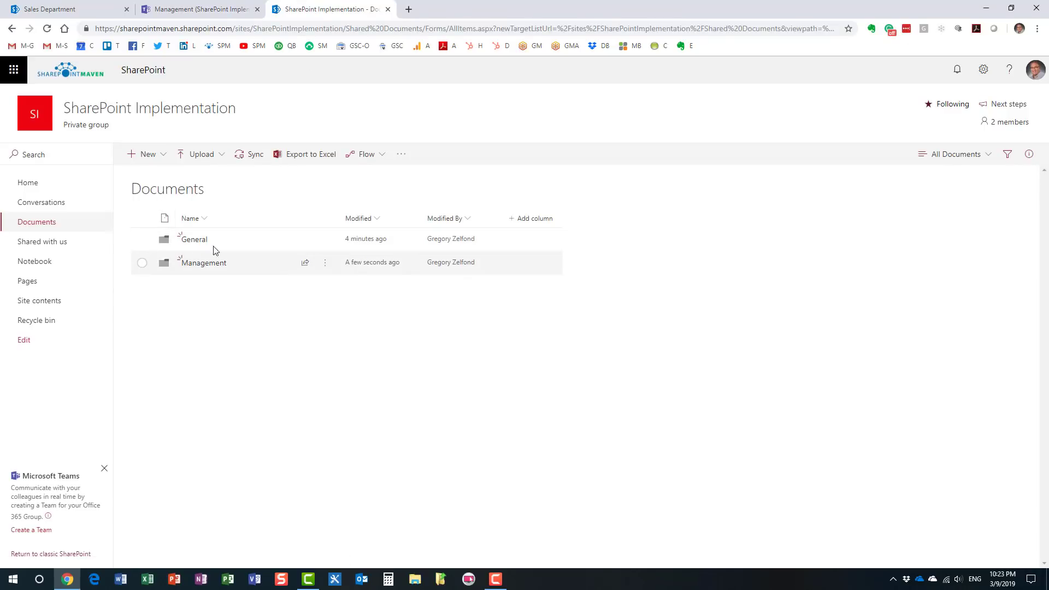
click(29, 188)
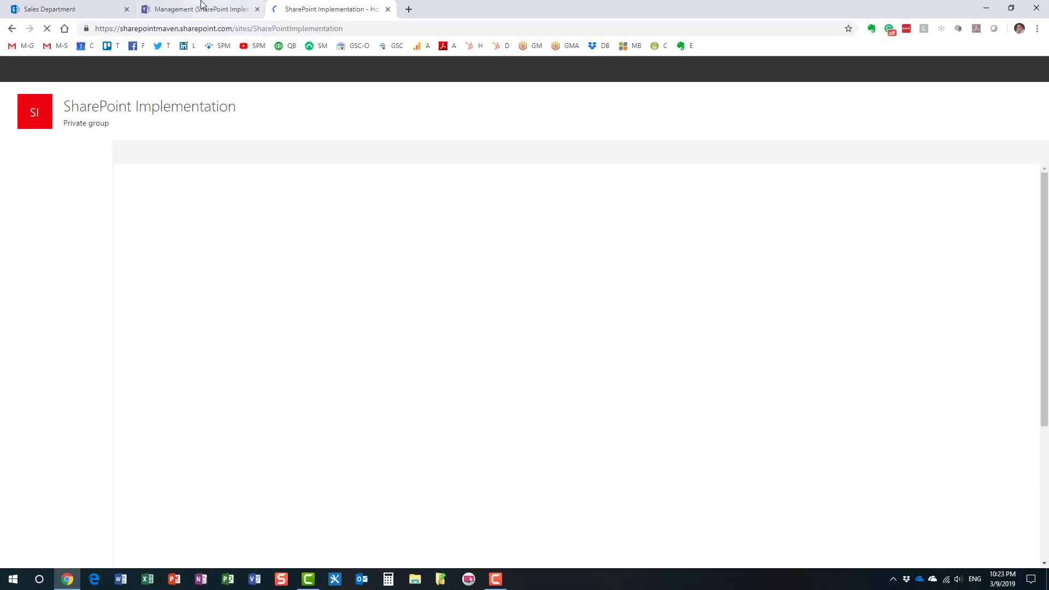
View the Management channel in Teams, return to the SharePoint site, and open the group's Outlook conversations.
click(199, 9)
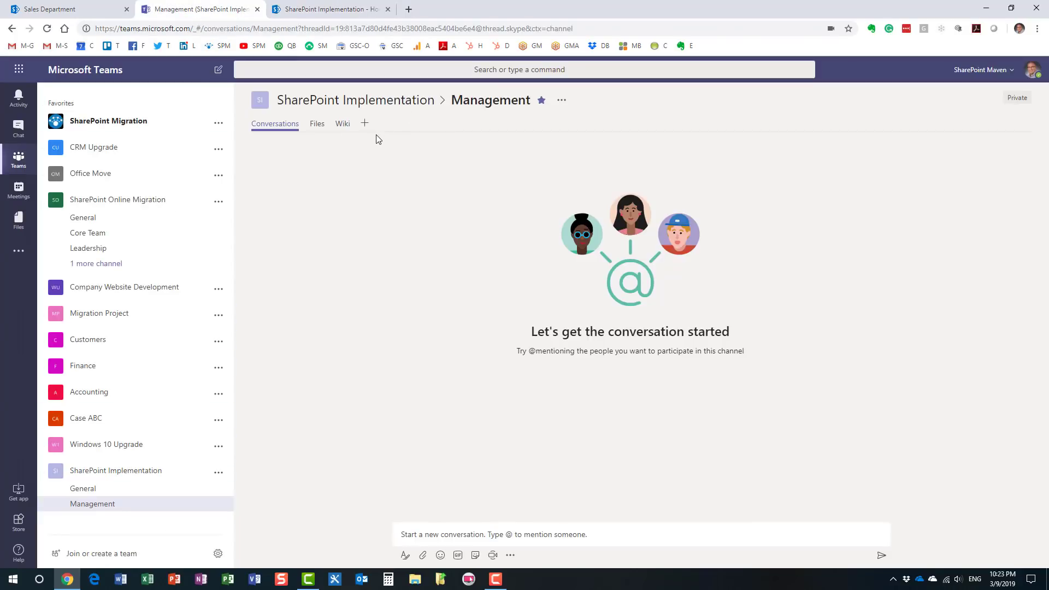
click(318, 9)
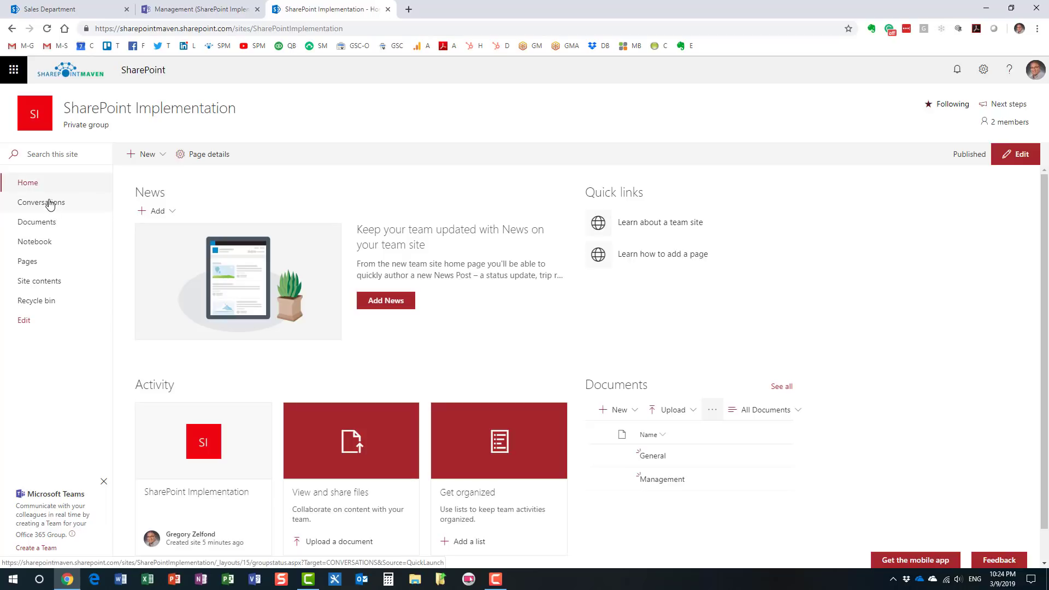
click(27, 203)
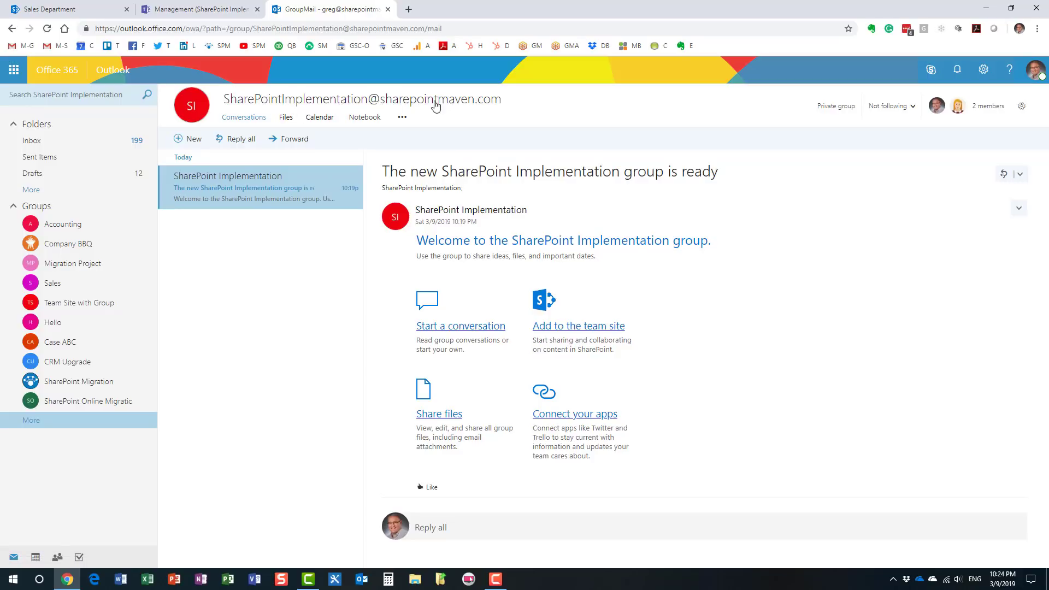
Start a new message to the SharePoint Implementation group in Outlook, leave it unsent, and open the group's calendar.
mouse_move(468, 108)
click(189, 138)
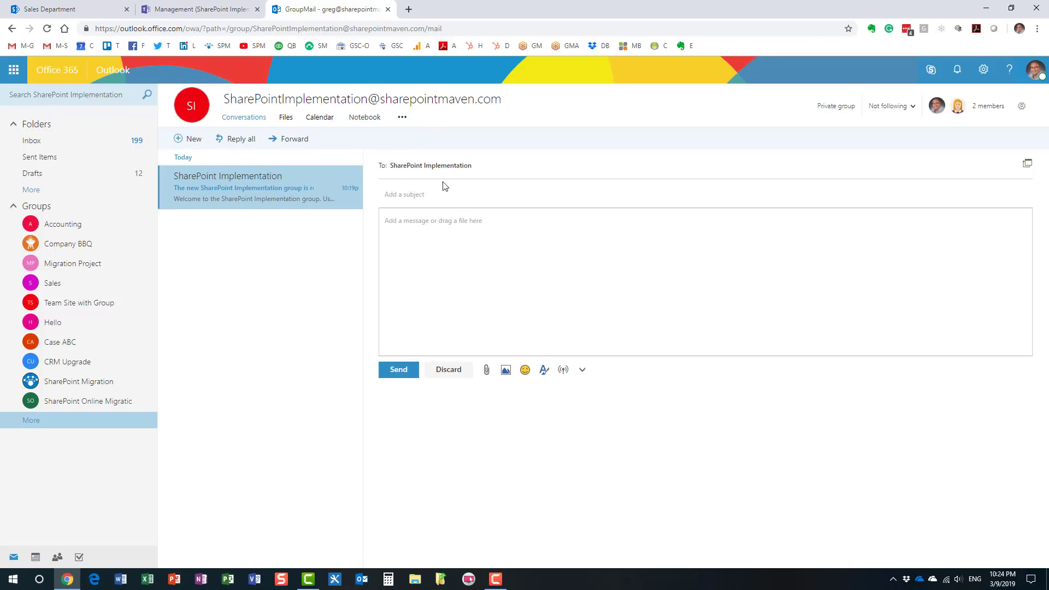
mouse_move(428, 166)
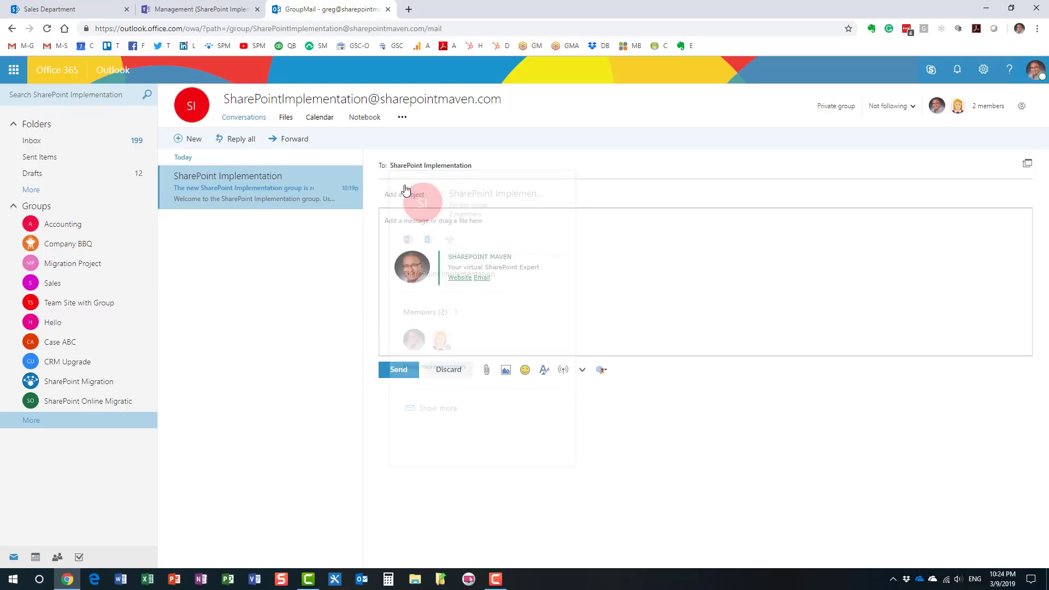
click(313, 118)
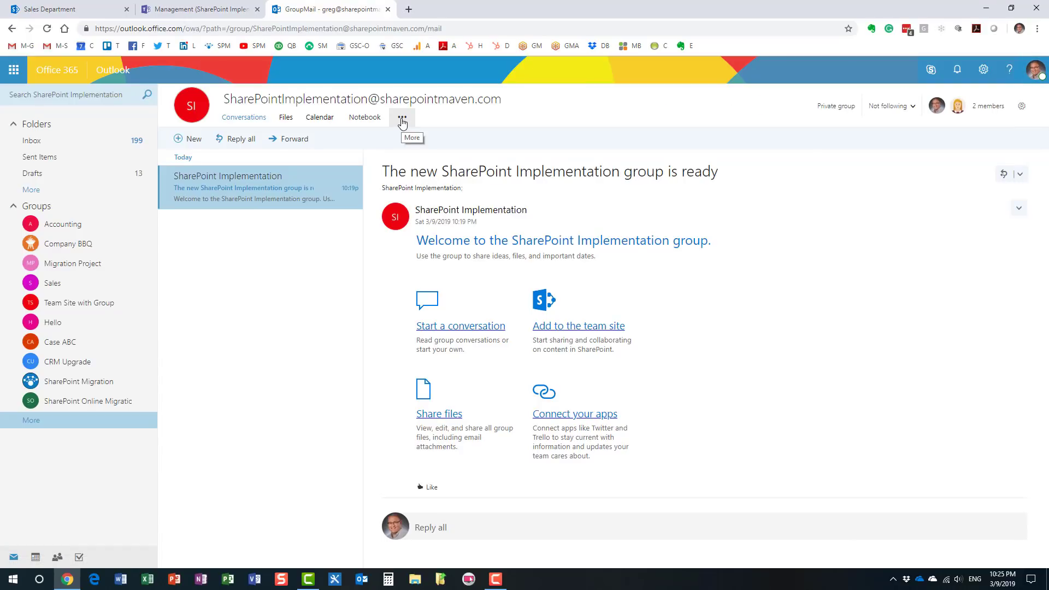
Open the group's SharePoint site from its Outlook mailbox, and return to the mailbox.
click(402, 120)
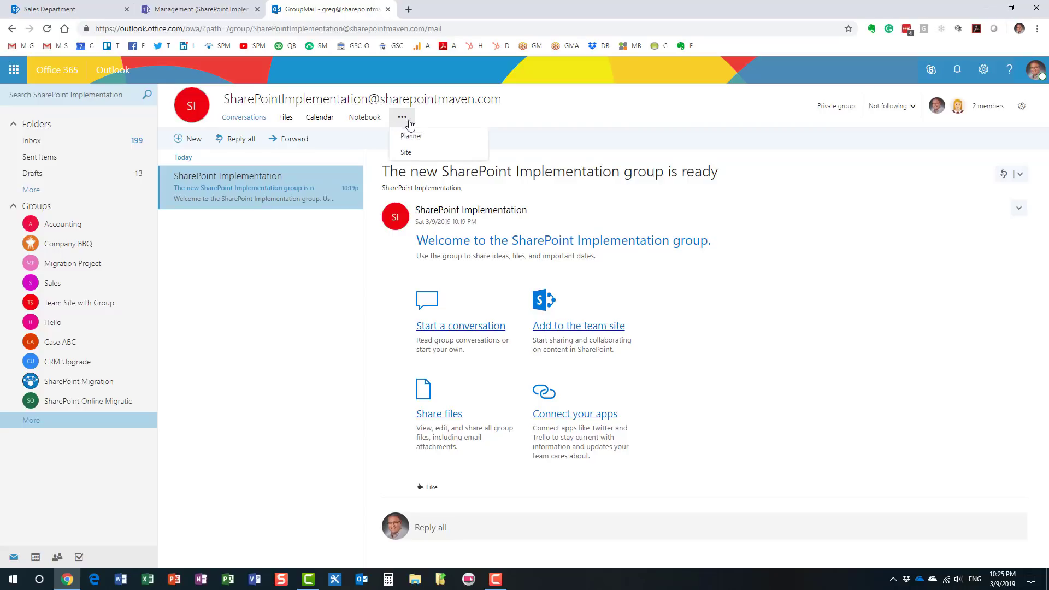
click(419, 157)
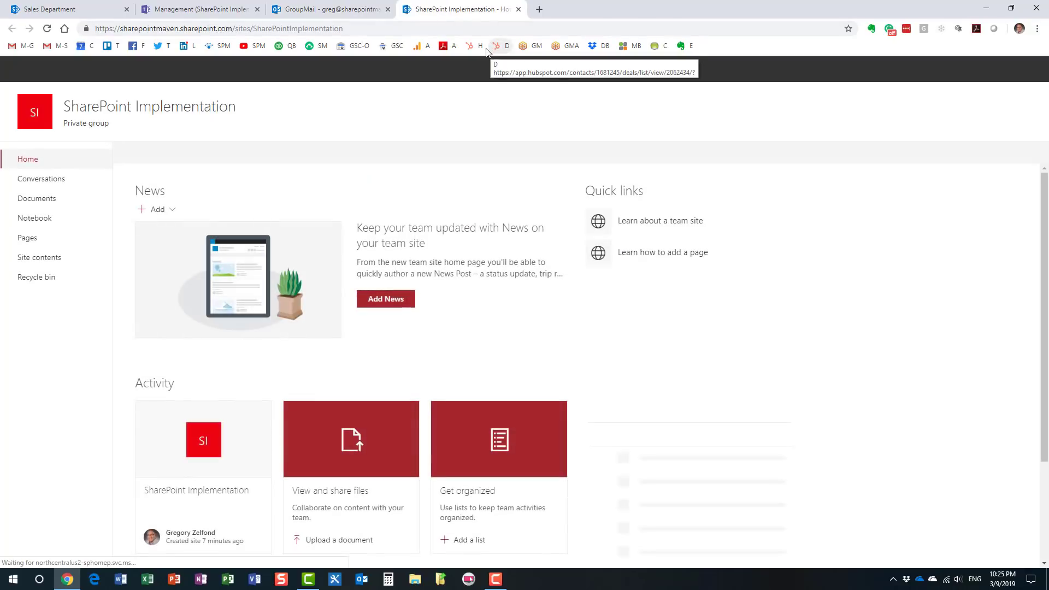
click(335, 9)
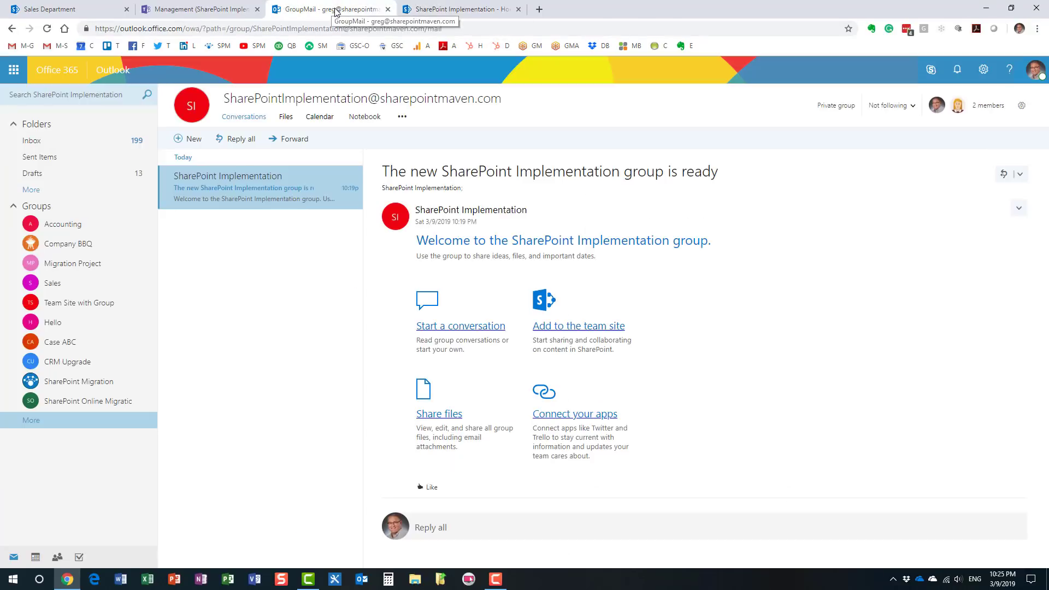
Open the group's Planner board from its Outlook mailbox, and return to the mailbox.
click(402, 116)
click(419, 139)
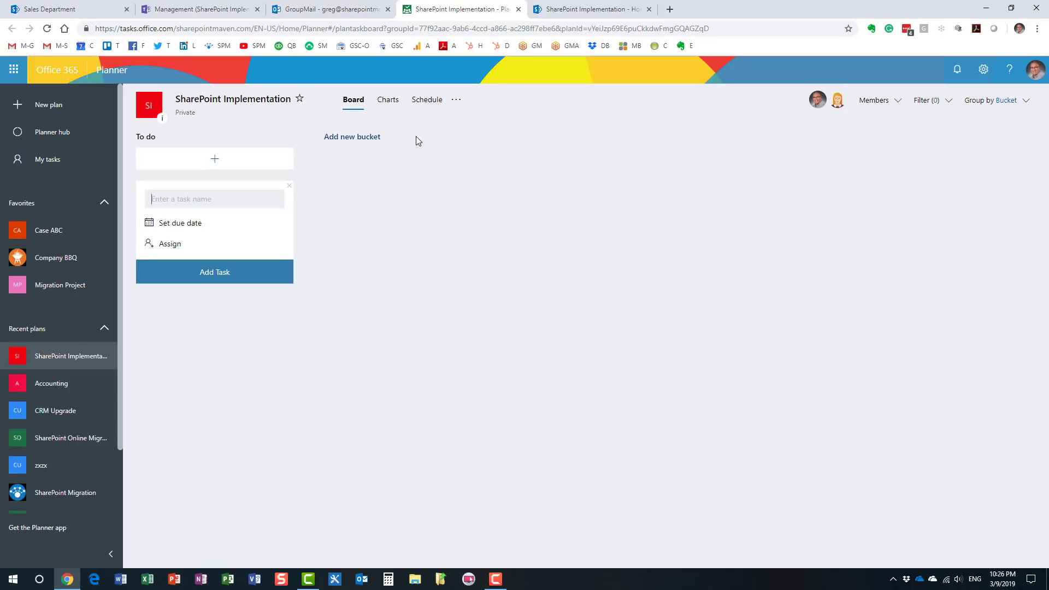
click(324, 11)
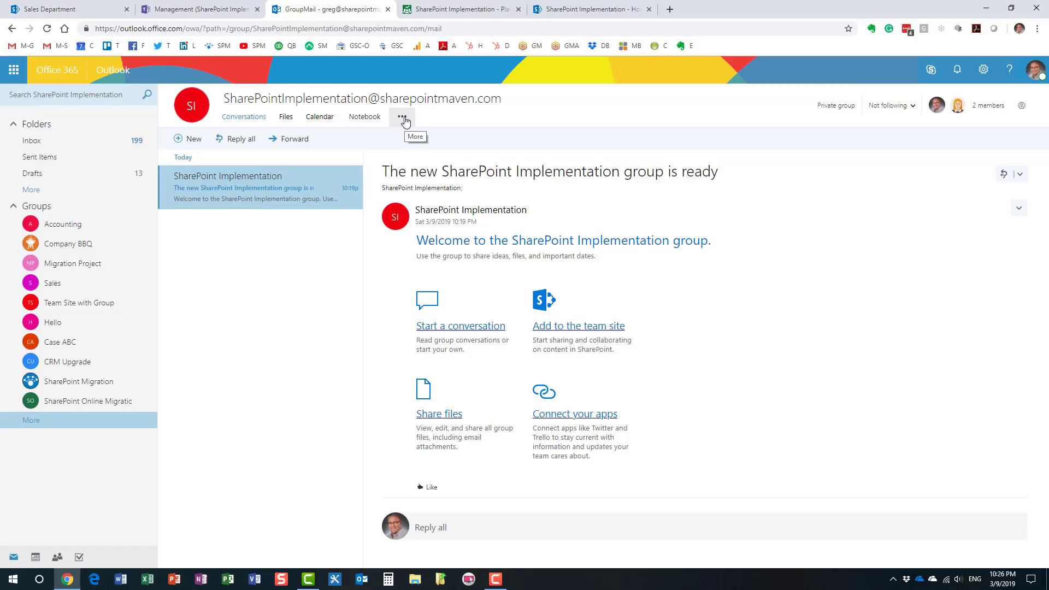
Switch to Microsoft Teams and view the General channel of the SharePoint Online Migration team.
click(173, 11)
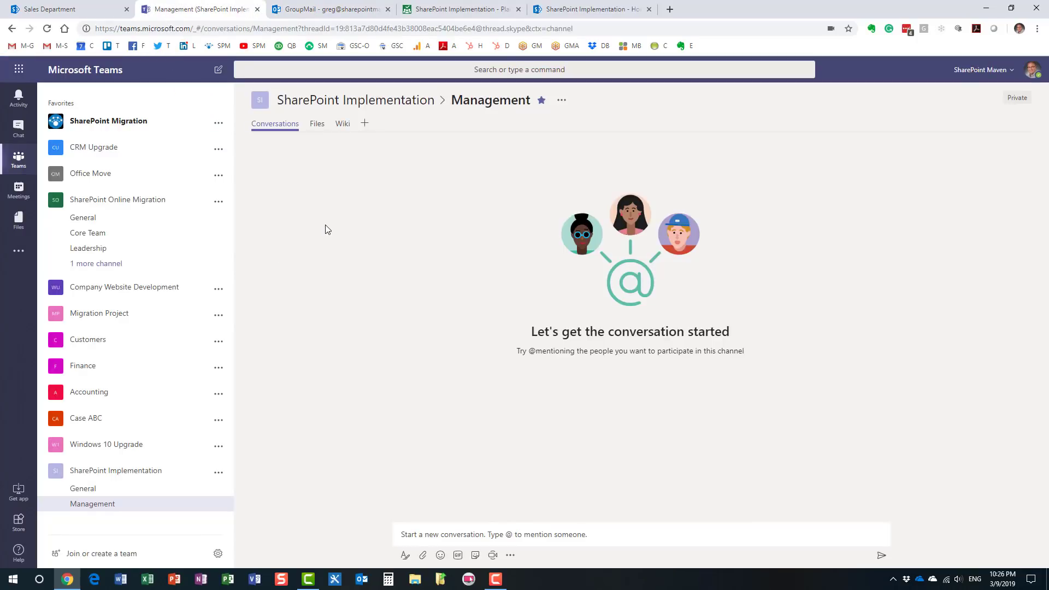
click(105, 219)
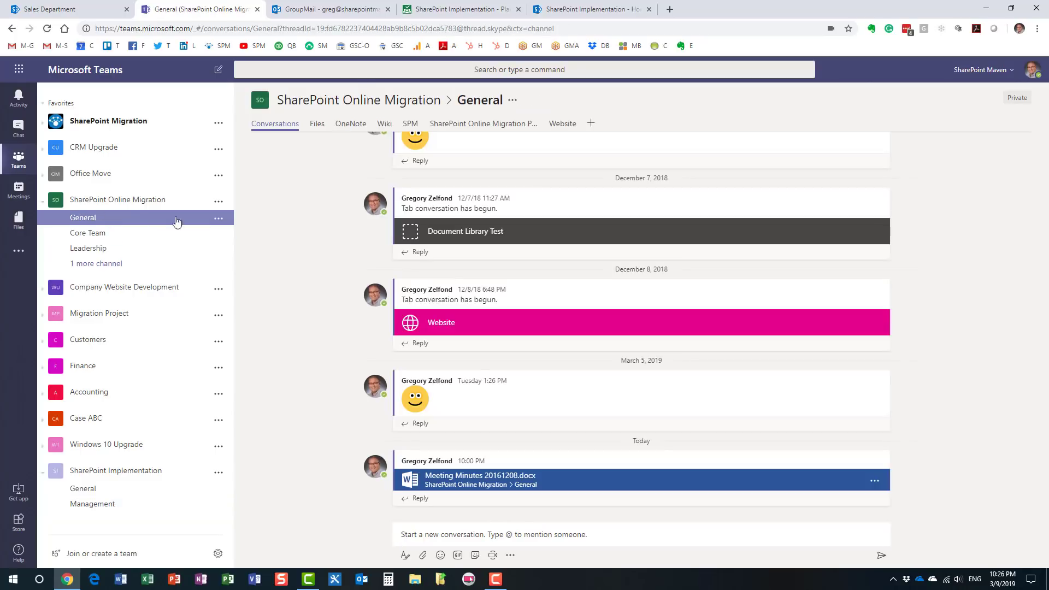